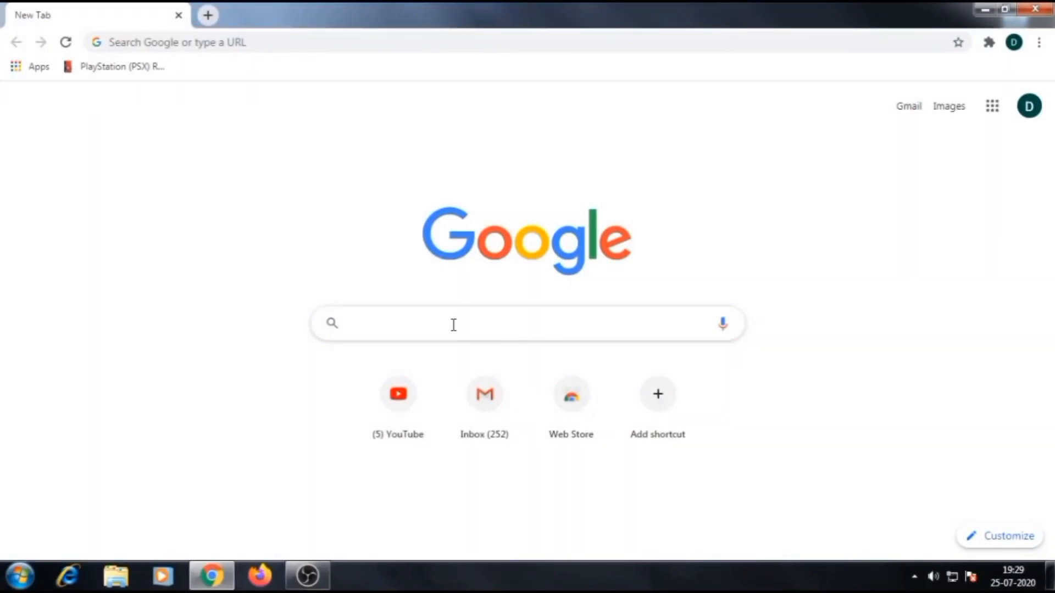
- Search the web for "google forms" and open the Google Forms site from the results
{"action": "type", "text": "Google "}
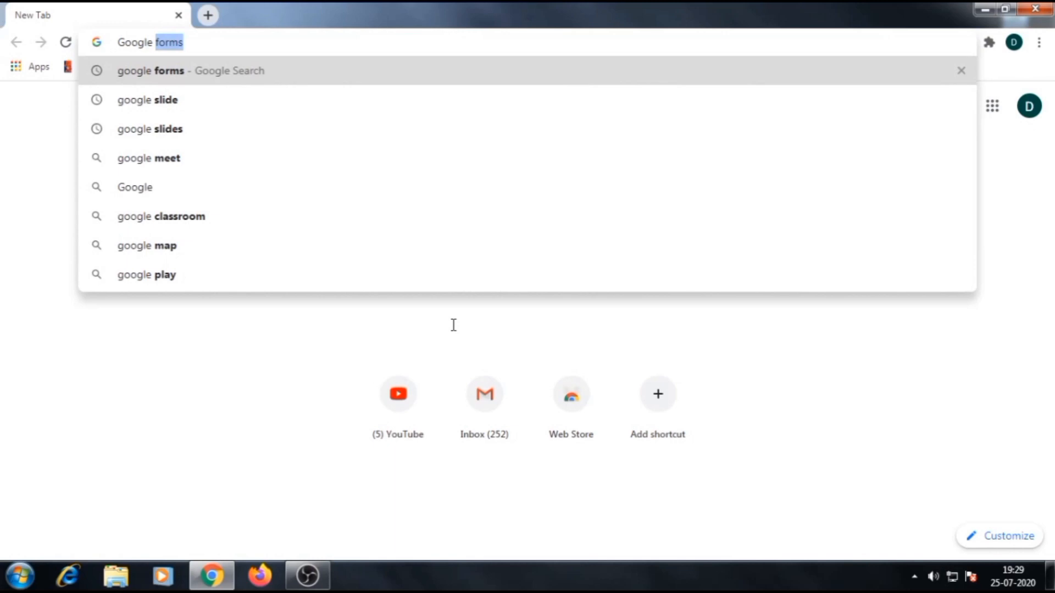
{"action": "type", "text": "forms"}
{"action": "key", "text": "Return"}
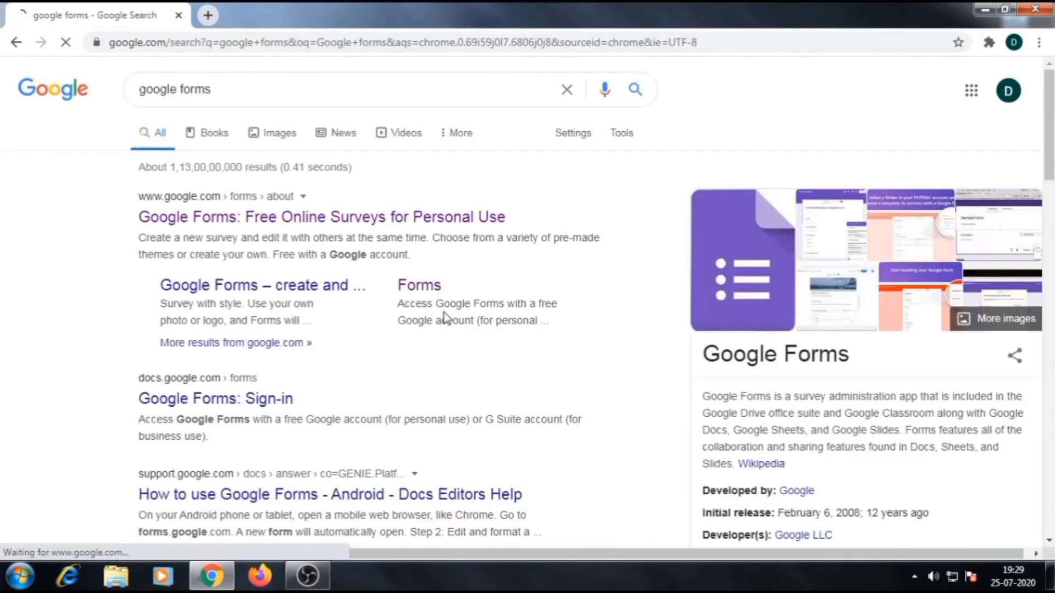
{"action": "left_click", "coordinate": [405, 220]}
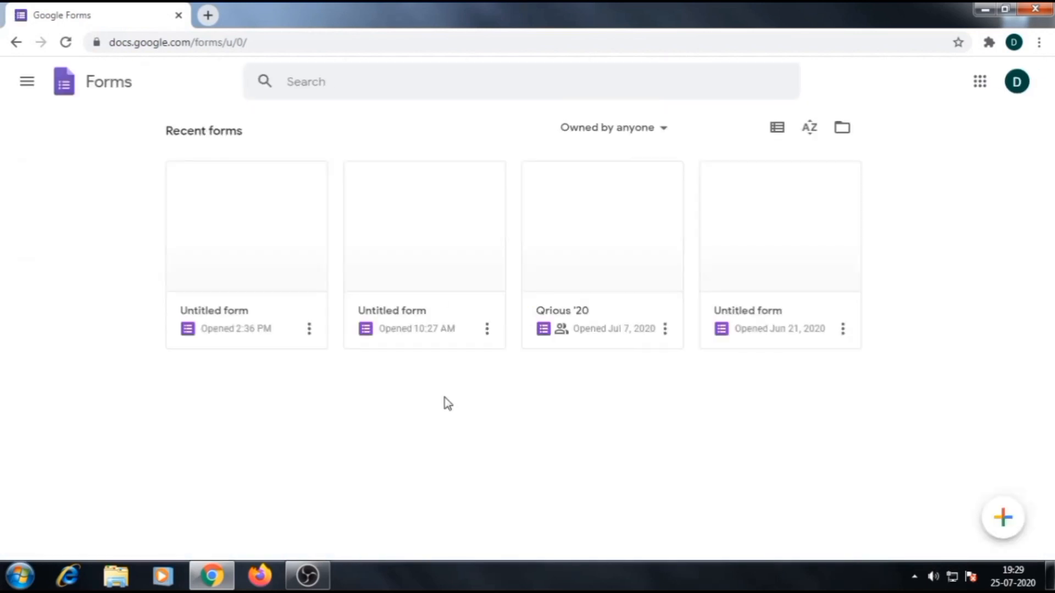
- Create a blank form and title it "Demo Webinar"
{"action": "left_click", "coordinate": [1000, 519]}
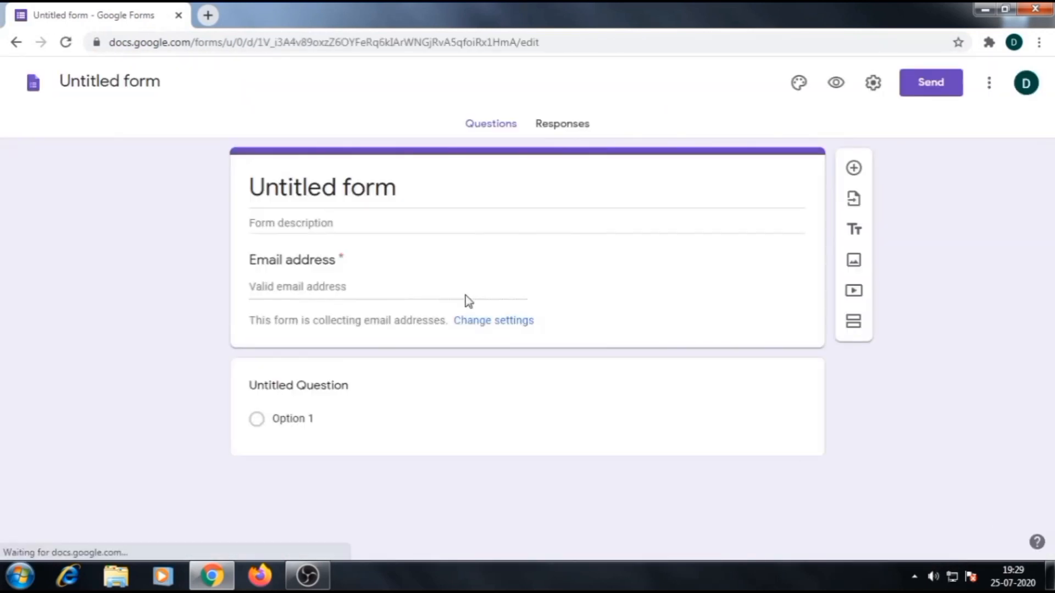
{"action": "left_click", "coordinate": [381, 192]}
{"action": "key", "text": "BackSpace"}
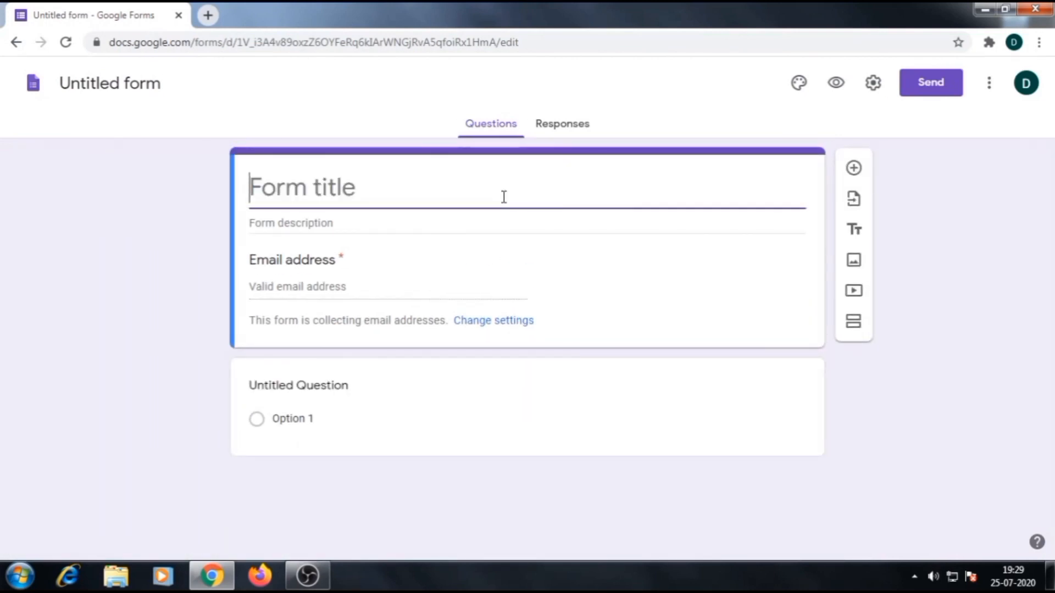
{"action": "type", "text": "Demo W"}
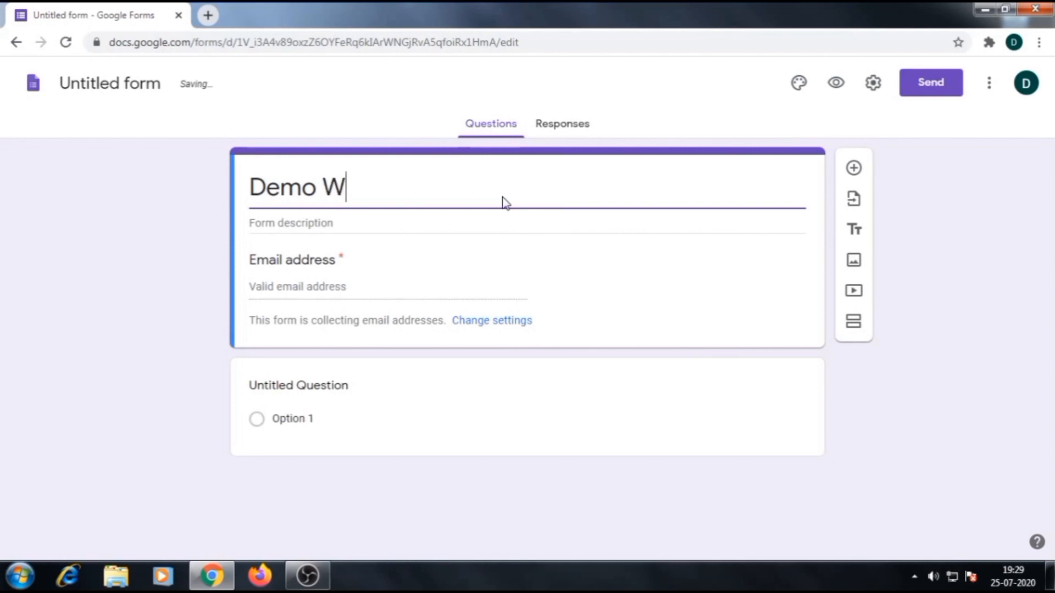
{"action": "type", "text": "ebinar"}
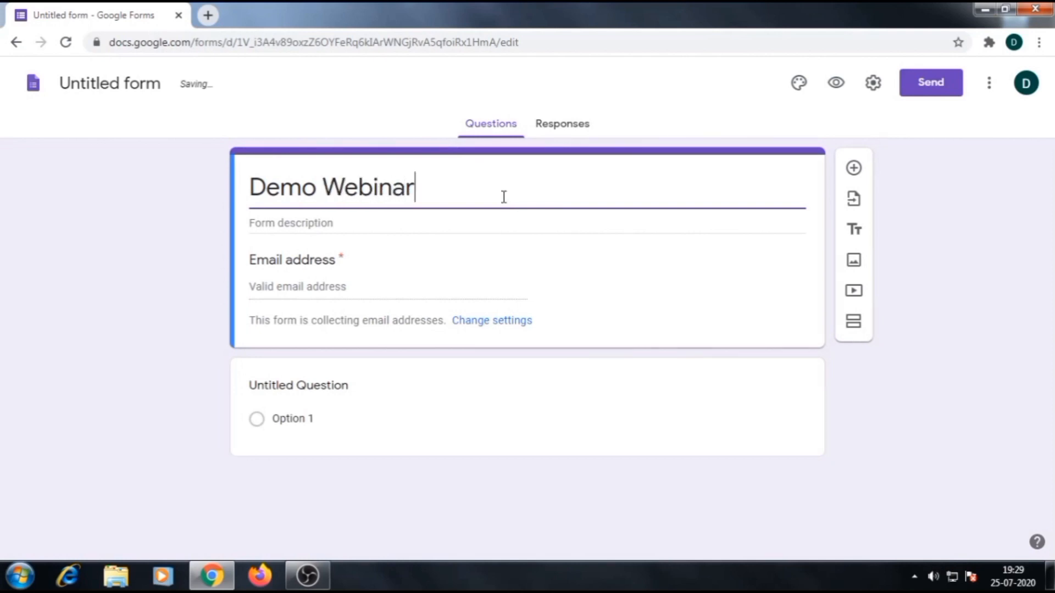
- Turn the untitled question into a required short-answer question named "Name"
{"action": "left_click", "coordinate": [305, 401]}
{"action": "type", "text": "Name"}
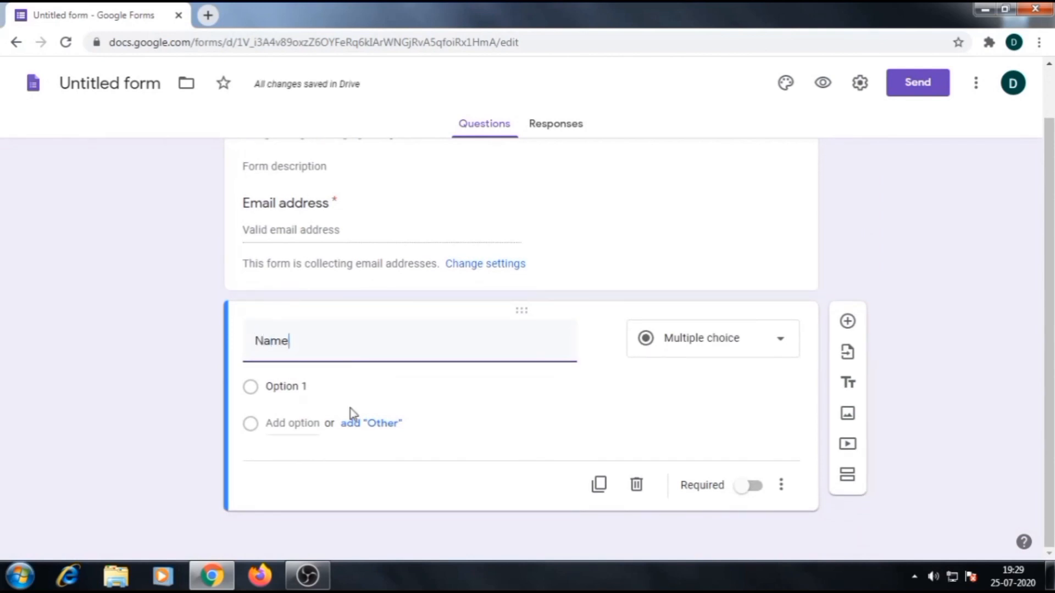
{"action": "left_click", "coordinate": [769, 490]}
{"action": "left_click", "coordinate": [751, 487]}
- Add a question titled "Designation" below Name and set its type to Multiple choice
{"action": "left_click", "coordinate": [847, 348]}
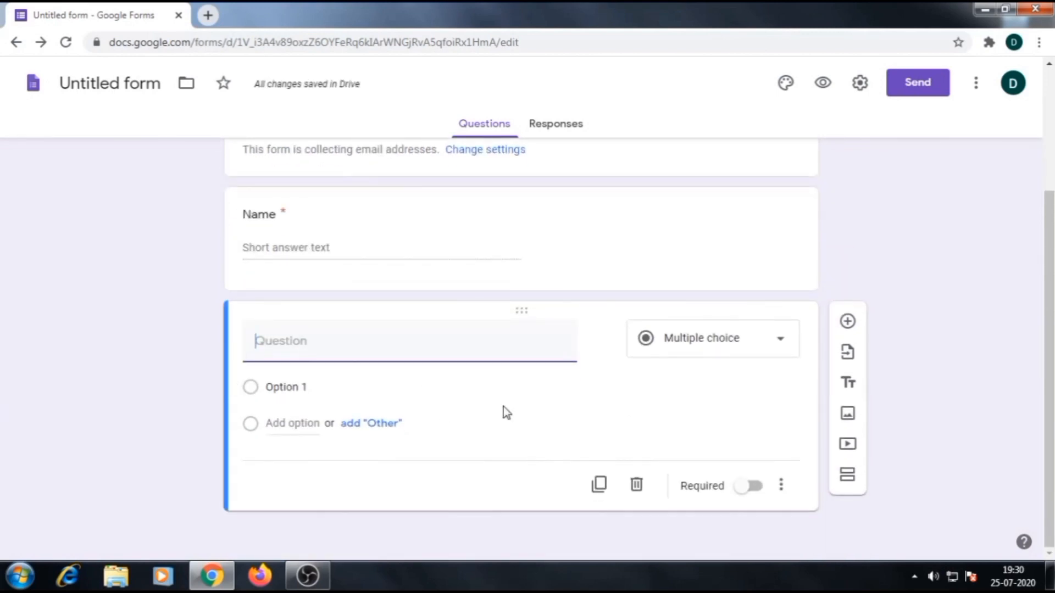
{"action": "type", "text": "Desi"}
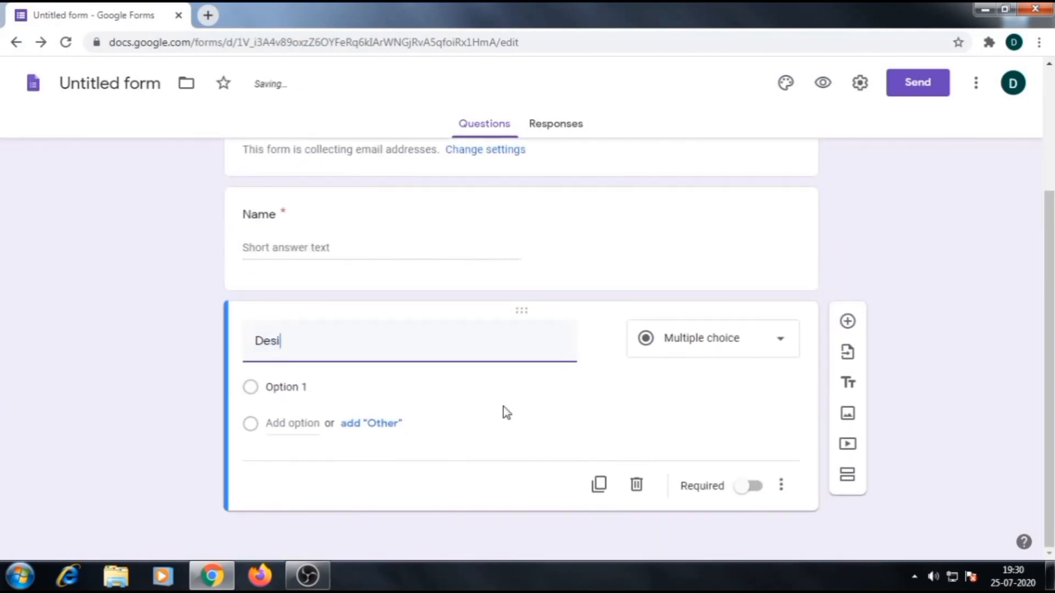
{"action": "type", "text": "gnation"}
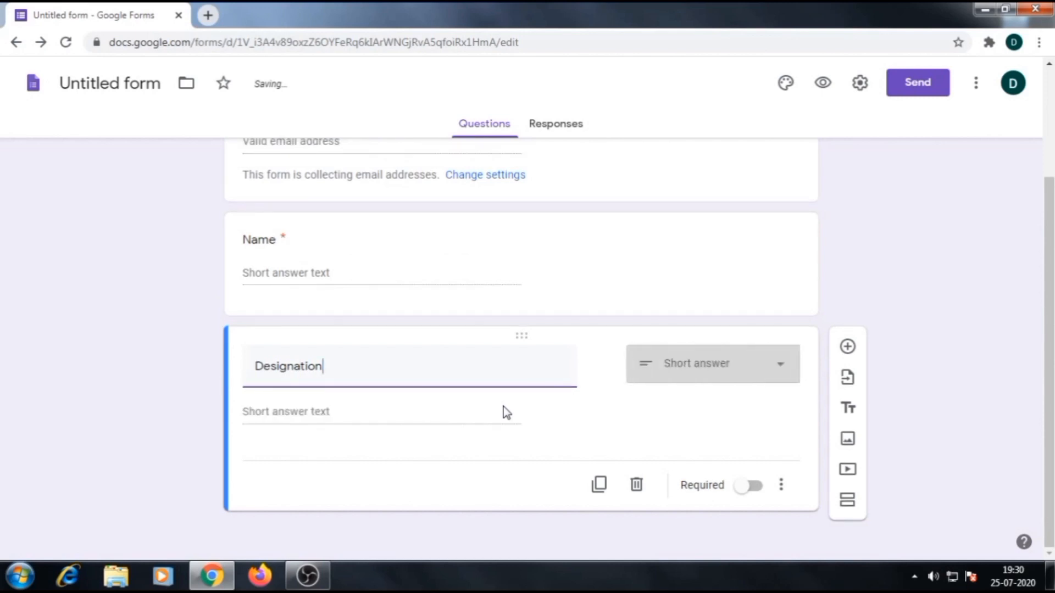
{"action": "left_click", "coordinate": [761, 382]}
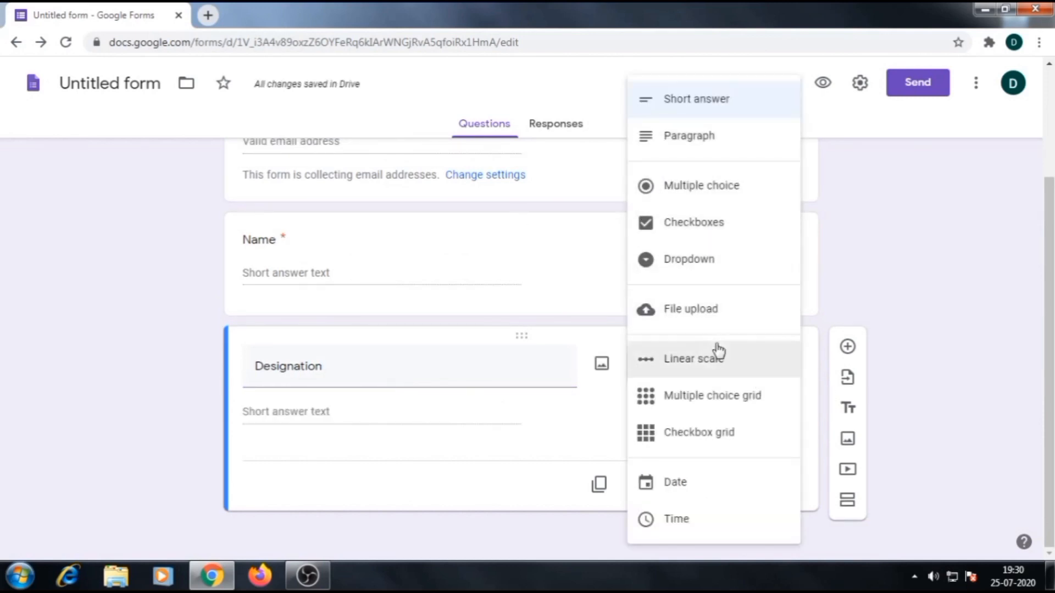
{"action": "left_click", "coordinate": [725, 185]}
- Set the first two answer options of the Designation question to "Professor" and "Associate Professor"
{"action": "left_click", "coordinate": [287, 387]}
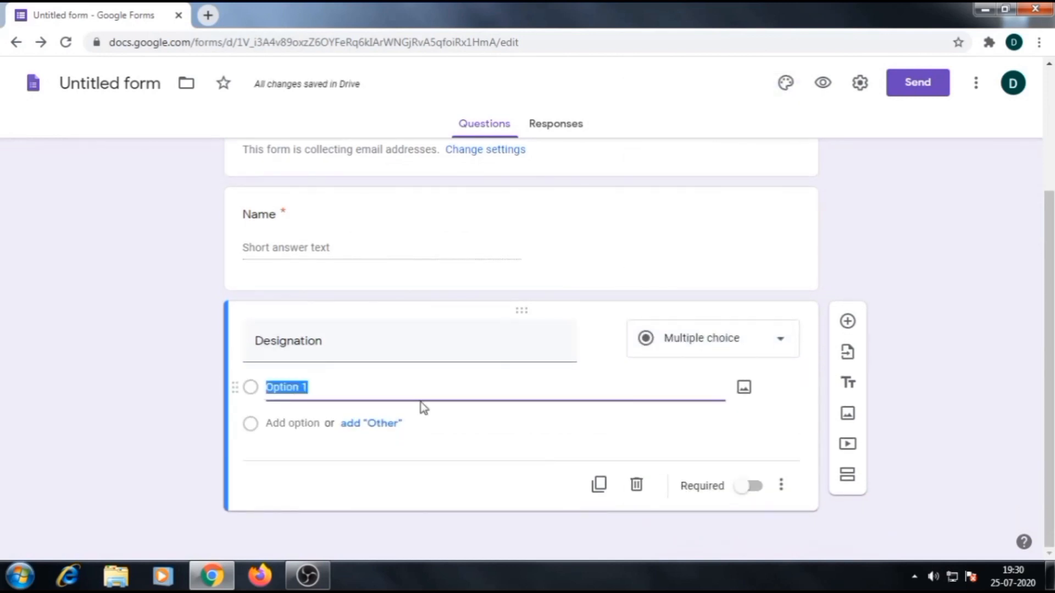
{"action": "type", "text": "Professor"}
{"action": "left_click", "coordinate": [332, 423]}
{"action": "type", "text": "As"}
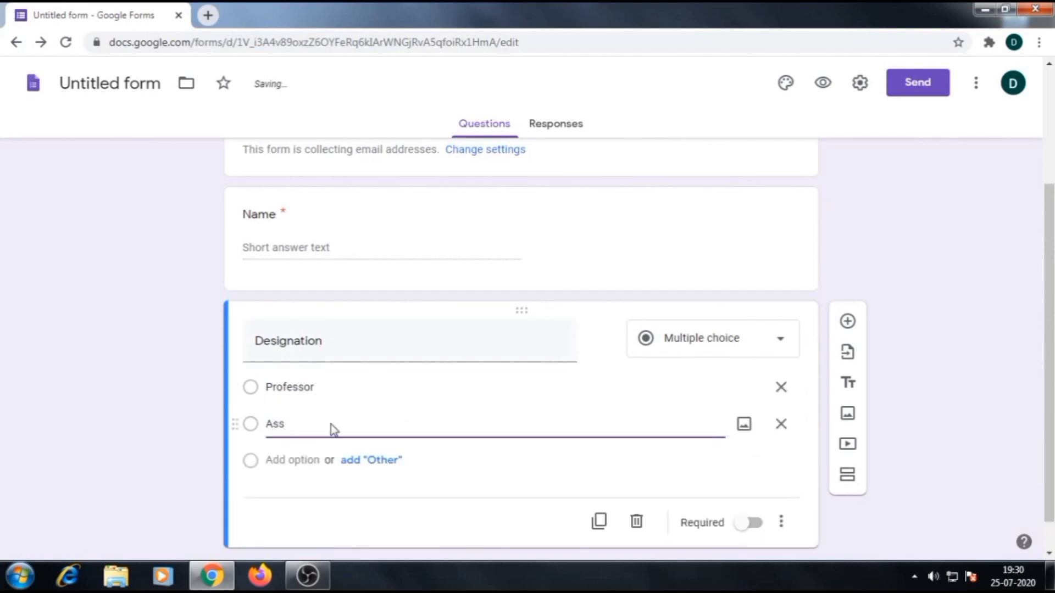
{"action": "type", "text": "s"}
{"action": "key", "text": "BackSpace"}
{"action": "key", "text": "BackSpace"}
{"action": "type", "text": "cociat"}
{"action": "key", "text": "BackSpace"}
{"action": "key", "text": "BackSpace"}
{"action": "key", "text": "BackSpace"}
{"action": "key", "text": "BackSpace"}
{"action": "key", "text": "BackSpace"}
{"action": "key", "text": "BackSpace"}
{"action": "key", "text": "BackSpace"}
{"action": "type", "text": "Associate Professor"}
- Add the options "Ass. Professor", "Student" and "Research Scholar" to the Designation question
{"action": "key", "text": "Return"}
{"action": "type", "text": "Ass. Prop"}
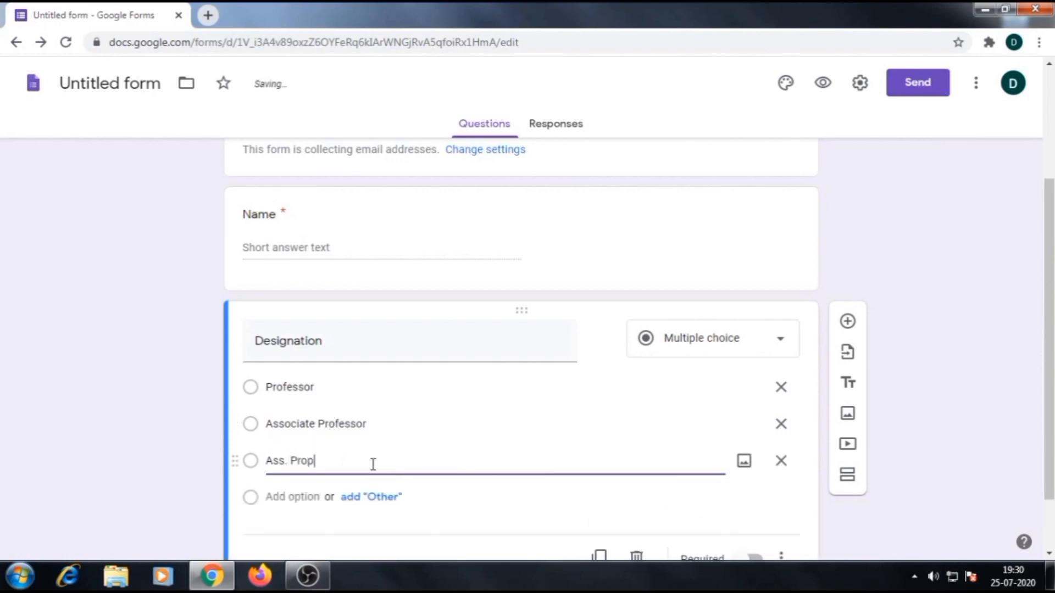
{"action": "key", "text": "BackSpace"}
{"action": "type", "text": "fessor"}
{"action": "key", "text": "Return"}
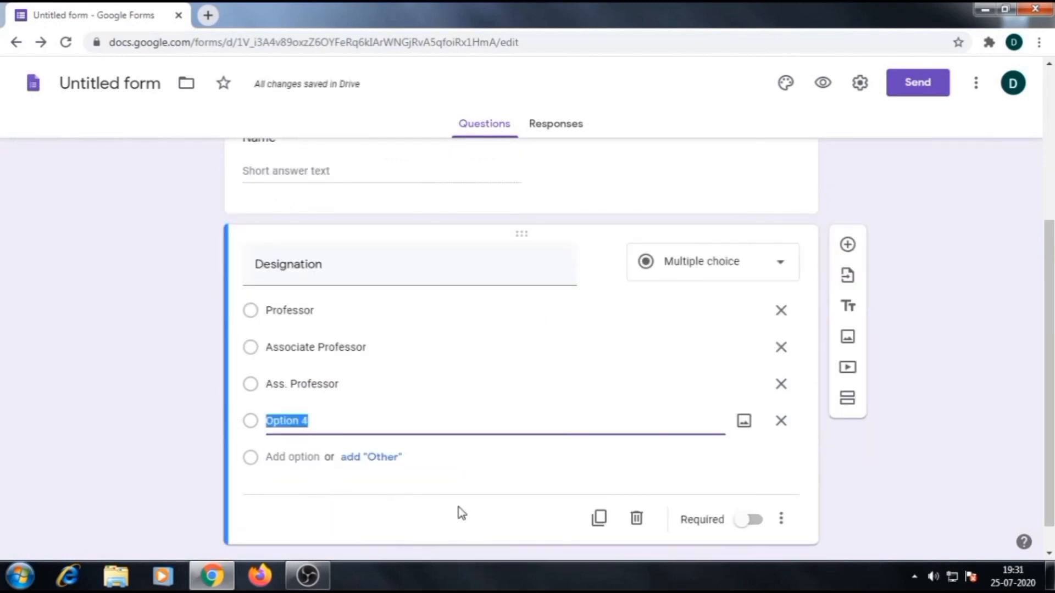
{"action": "type", "text": "Student"}
{"action": "key", "text": "Return"}
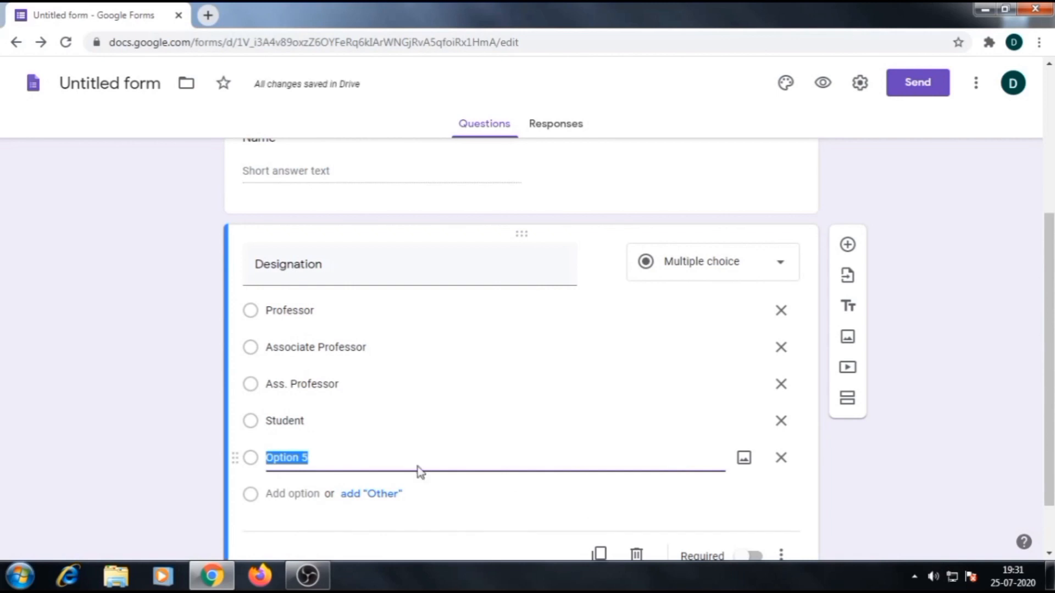
{"action": "type", "text": "Research Scholar"}
- Add an "Other" option to the Designation question and make the question required
{"action": "scroll", "coordinate": [378, 420], "scroll_direction": "down", "scroll_amount": 2}
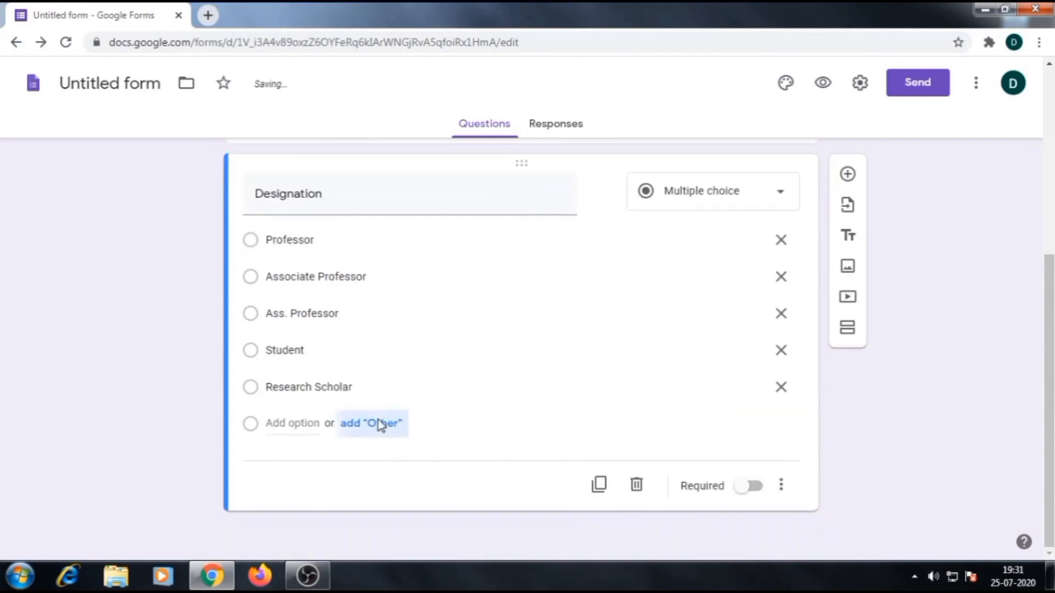
{"action": "left_click", "coordinate": [374, 423]}
{"action": "left_click", "coordinate": [752, 487]}
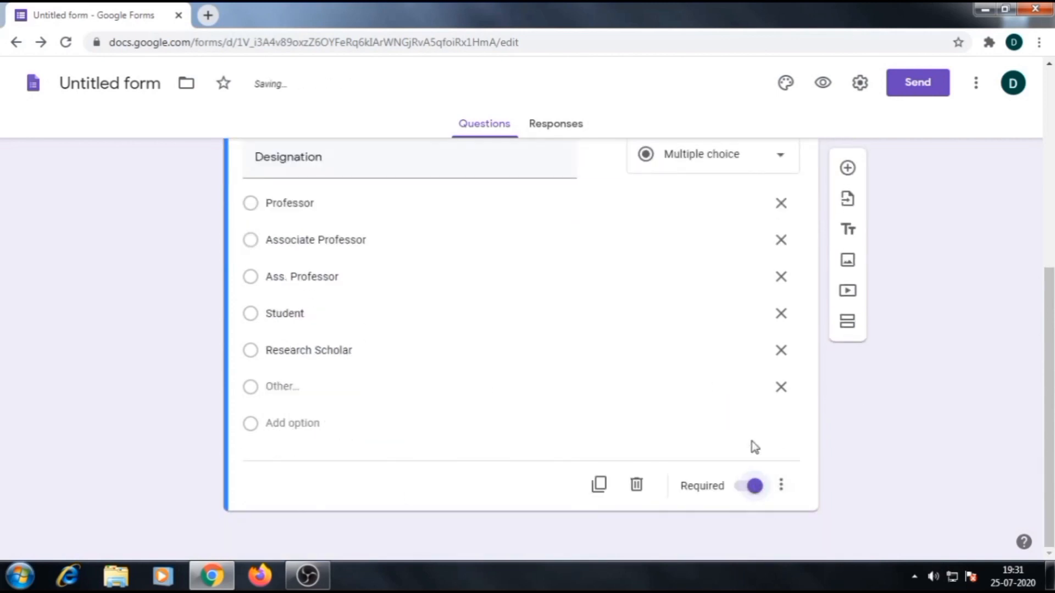
- Add a required short-answer question titled "Institution" after the Designation question
{"action": "left_click", "coordinate": [849, 168]}
{"action": "type", "text": "Ins"}
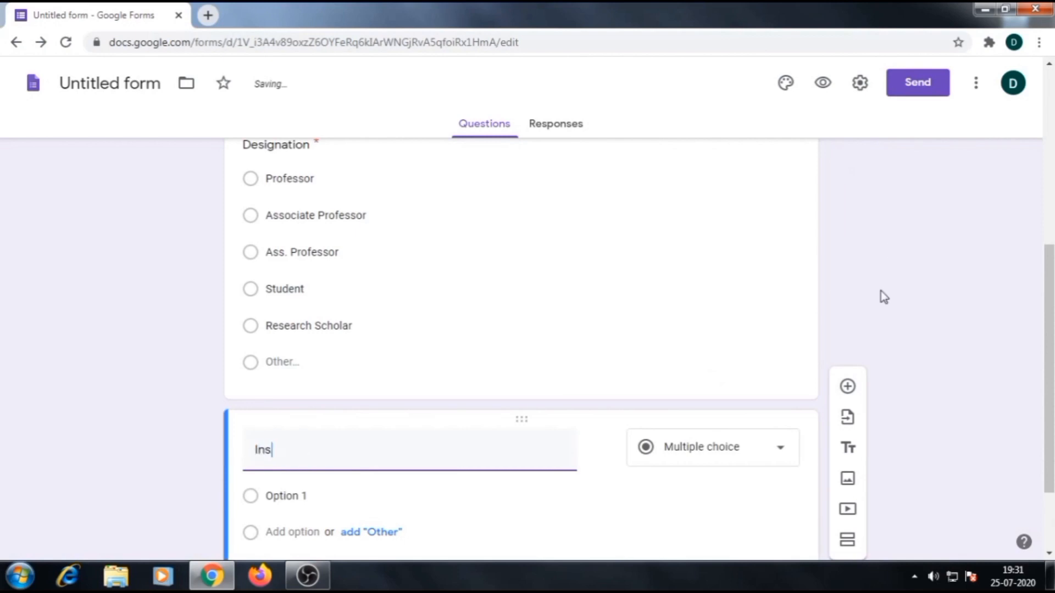
{"action": "type", "text": "titution"}
{"action": "left_click", "coordinate": [750, 486]}
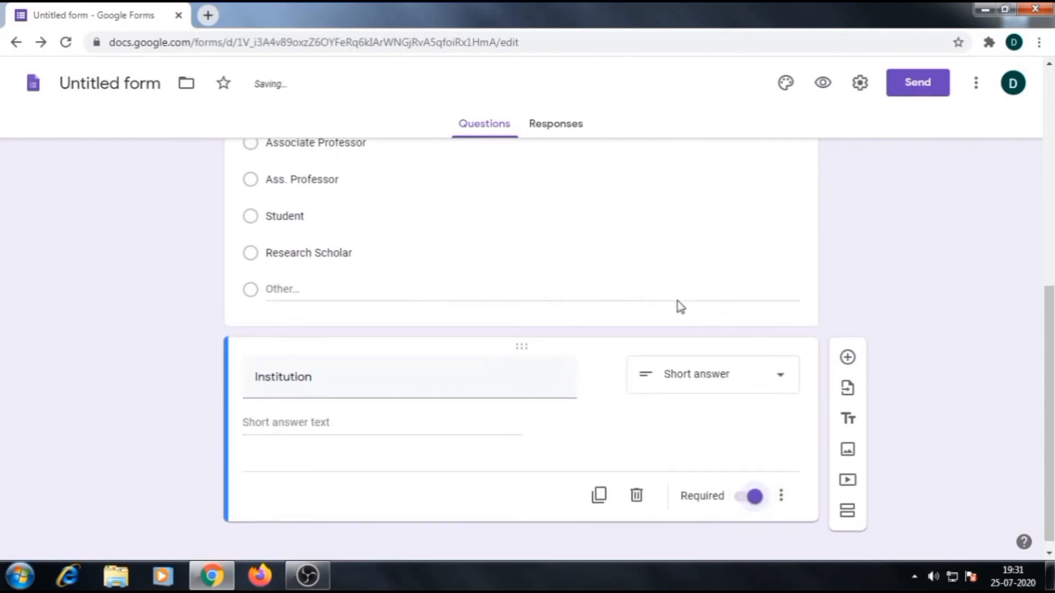
- Find the Certify'em add-on in the form's add-on marketplace by searching "certify" and open its page
{"action": "scroll", "coordinate": [197, 297], "scroll_direction": "up", "scroll_amount": 8}
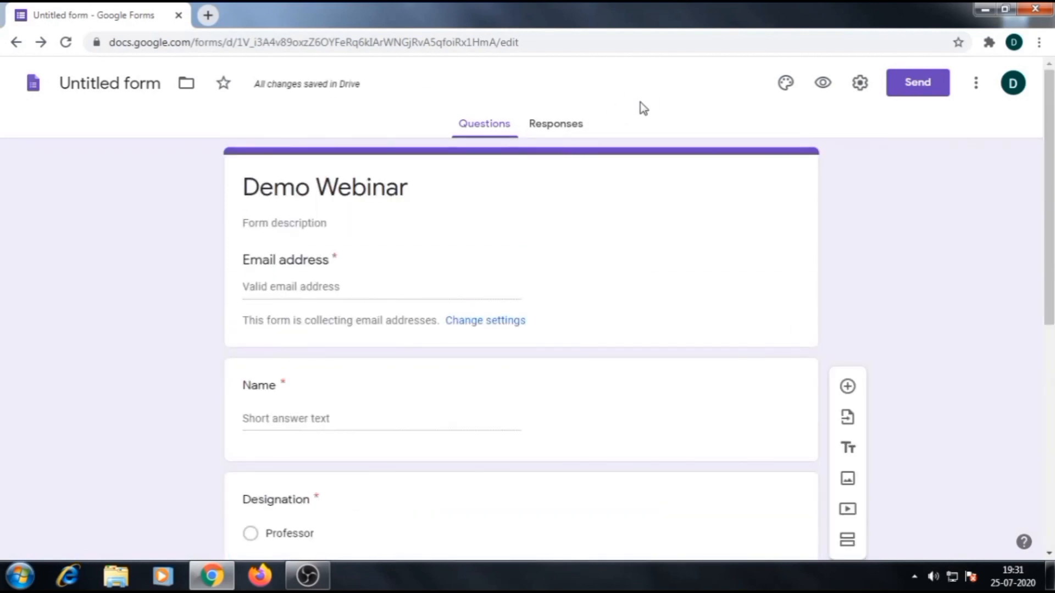
{"action": "left_click", "coordinate": [975, 82]}
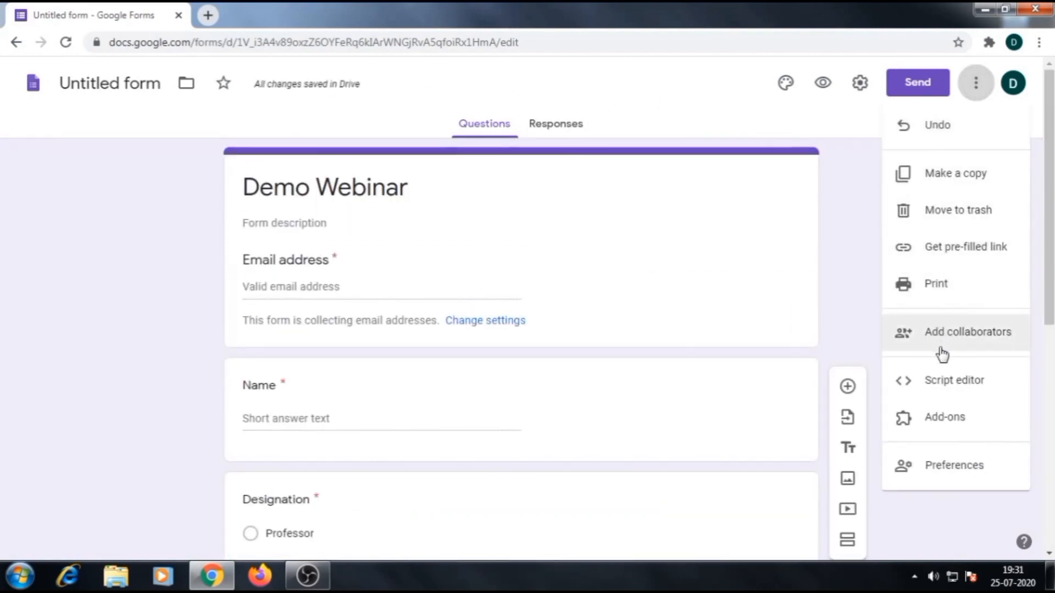
{"action": "left_click", "coordinate": [945, 416]}
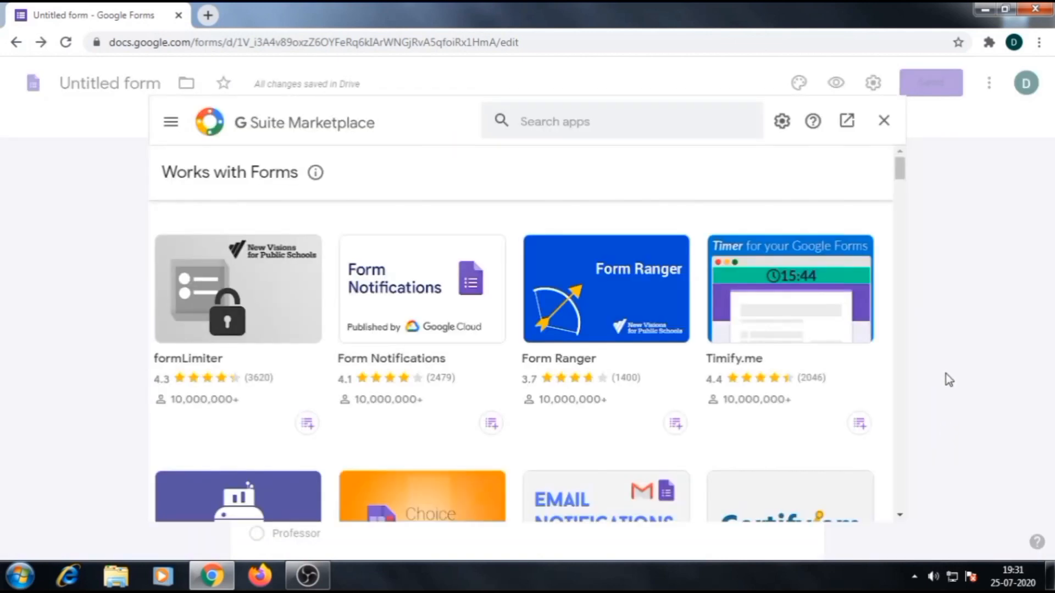
{"action": "scroll", "coordinate": [536, 394], "scroll_direction": "down", "scroll_amount": 4}
{"action": "scroll", "coordinate": [536, 390], "scroll_direction": "up", "scroll_amount": 4}
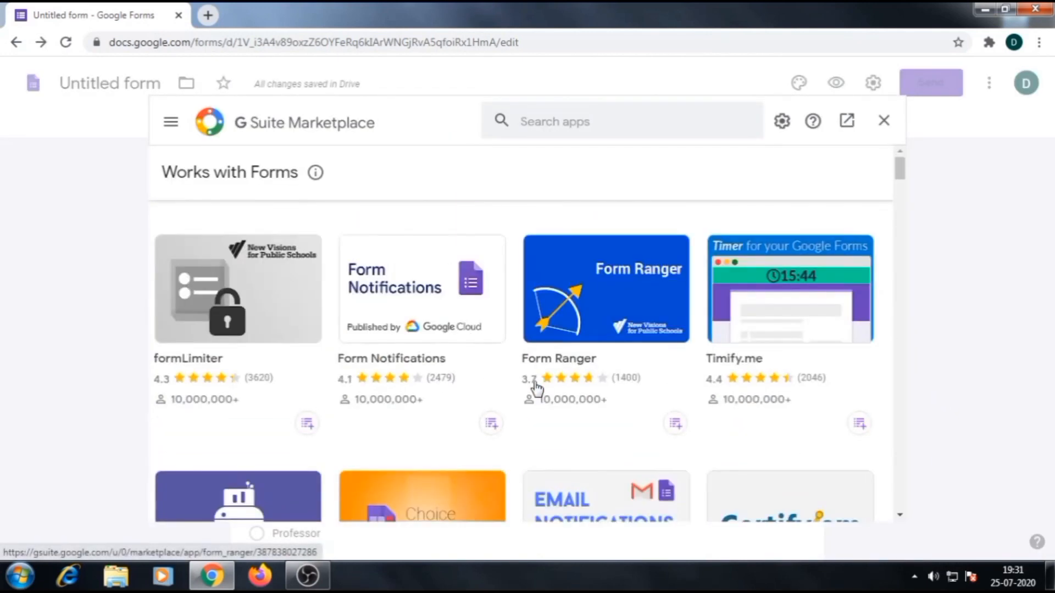
{"action": "left_click", "coordinate": [549, 121]}
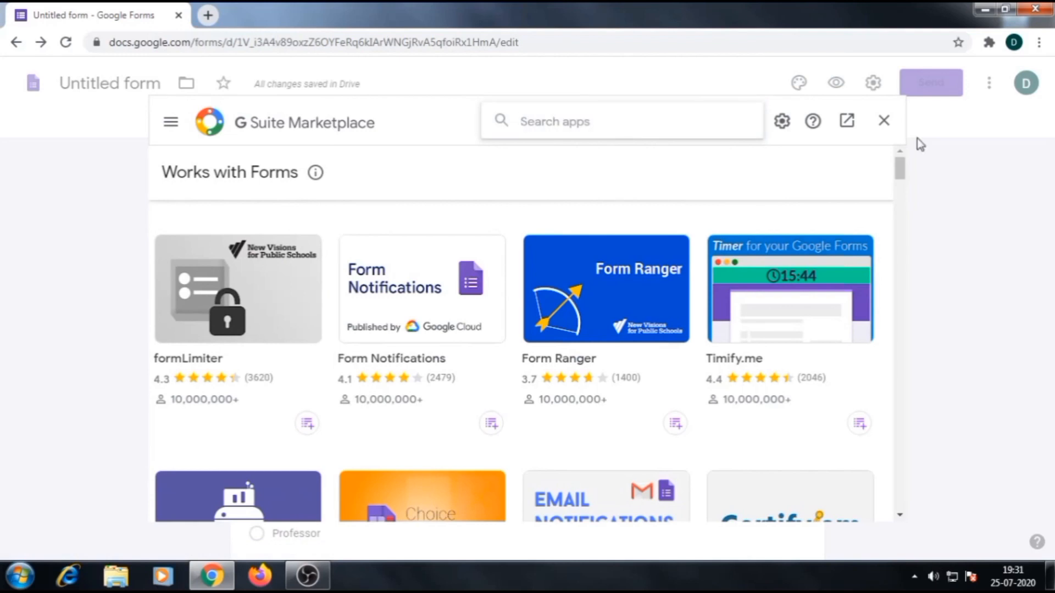
{"action": "type", "text": "certify"}
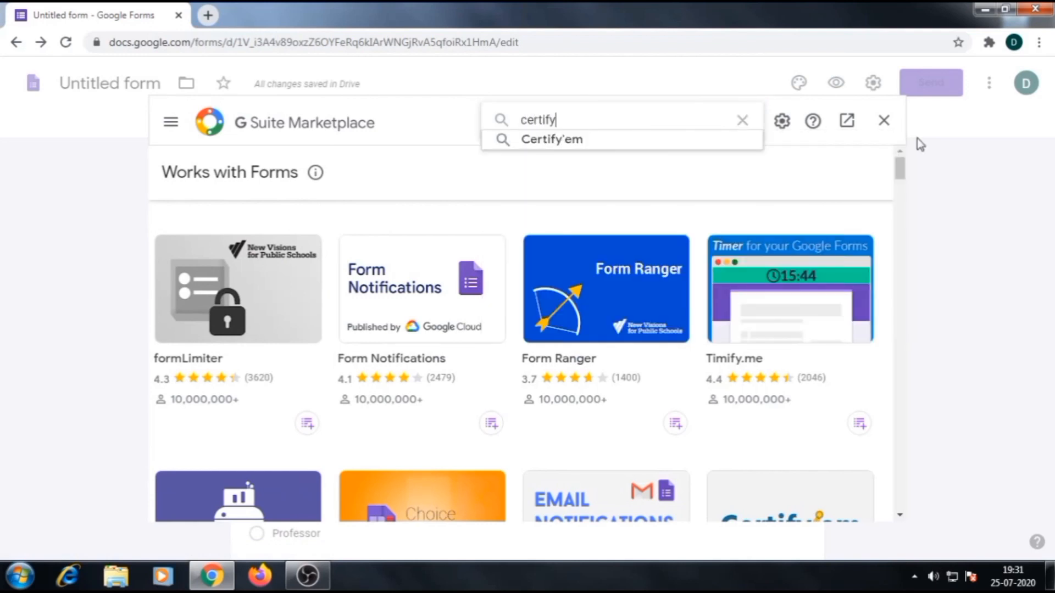
{"action": "left_click", "coordinate": [544, 141]}
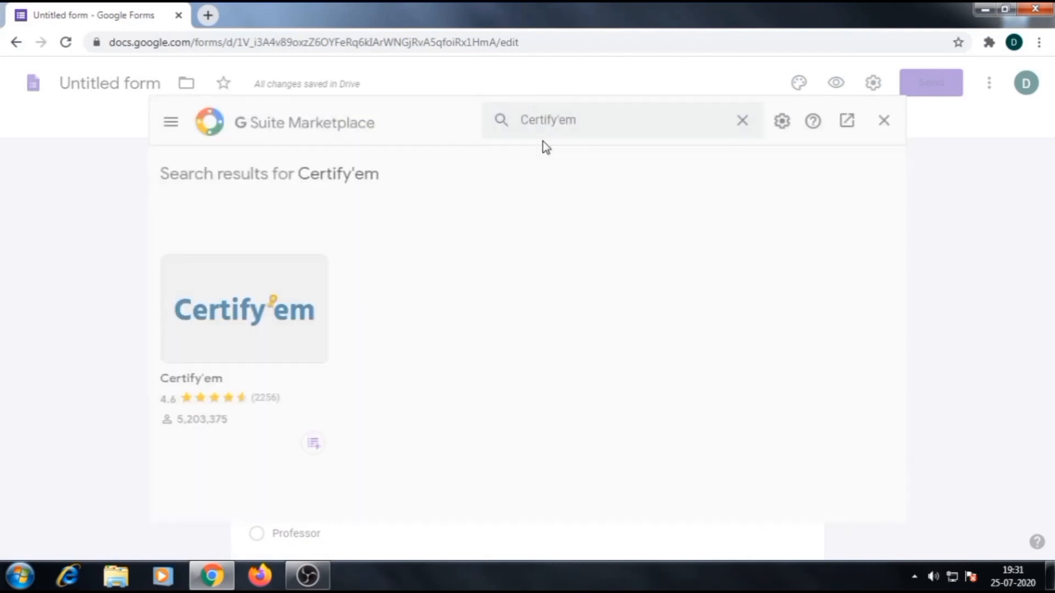
{"action": "left_click", "coordinate": [267, 293]}
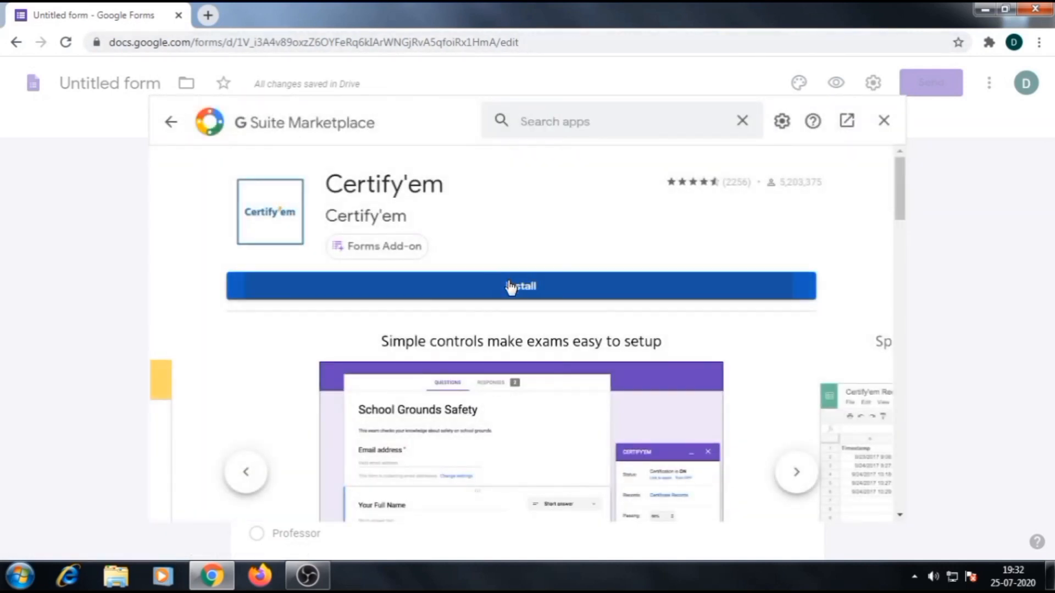
- Install the Certify'em add-on, granting it the requested permissions with the existing Google account
{"action": "left_click", "coordinate": [511, 286]}
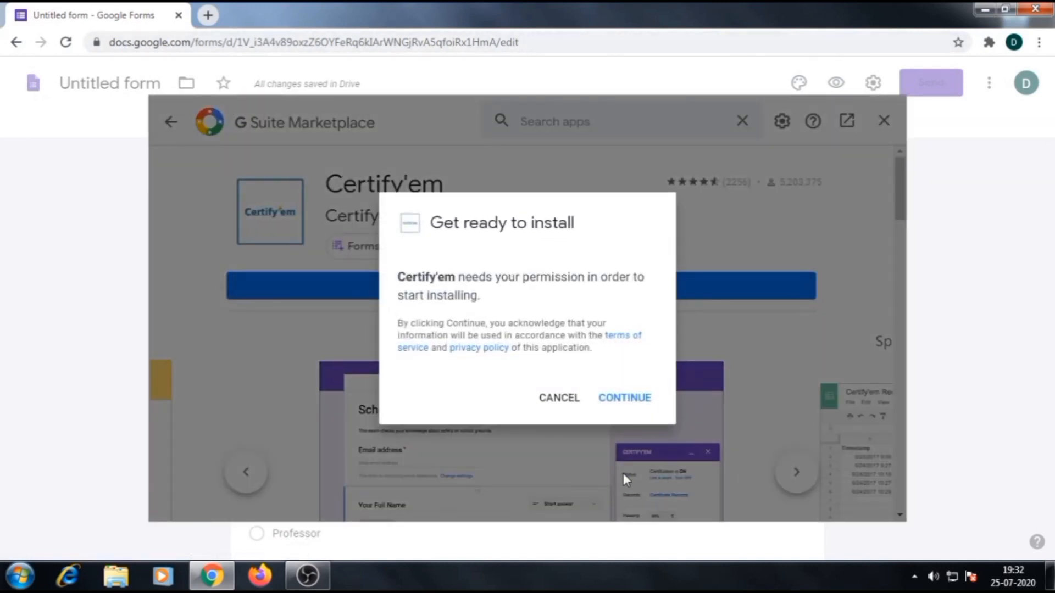
{"action": "left_click", "coordinate": [625, 399]}
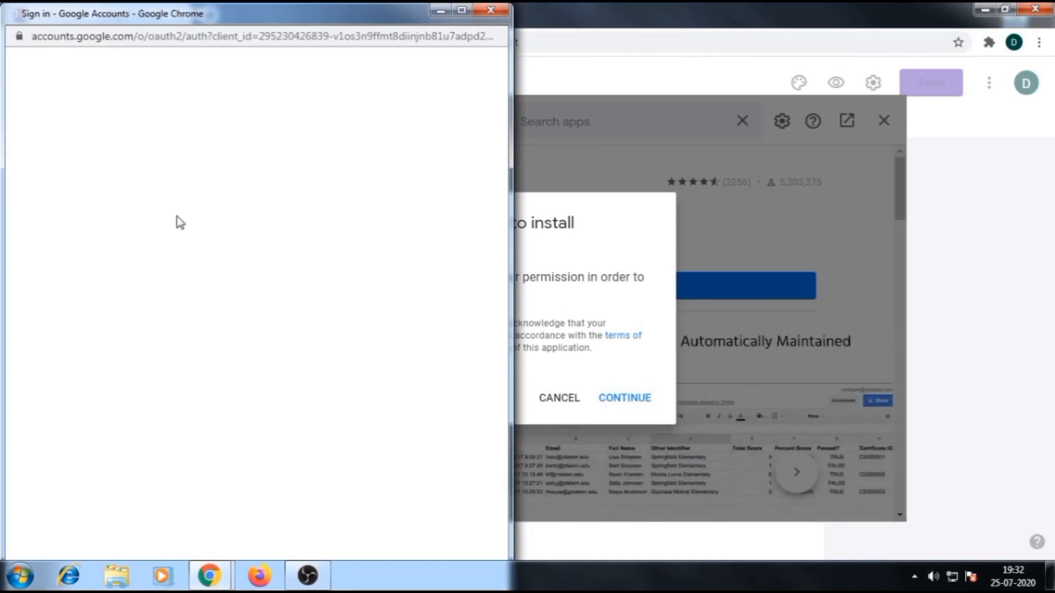
{"action": "left_click", "coordinate": [188, 298]}
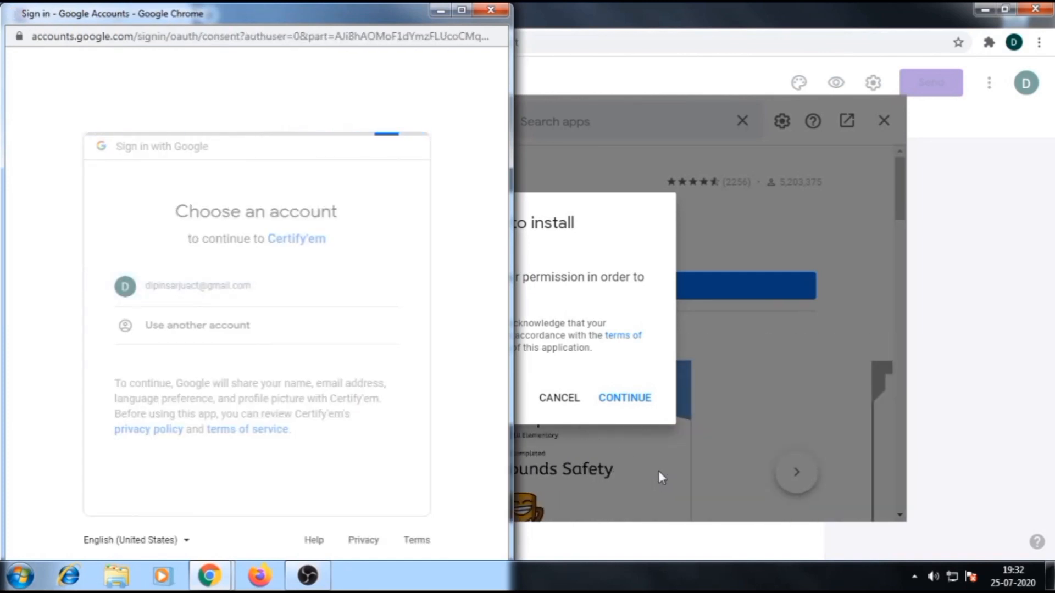
{"action": "scroll", "coordinate": [360, 330], "scroll_direction": "down", "scroll_amount": 5}
{"action": "left_click", "coordinate": [355, 489]}
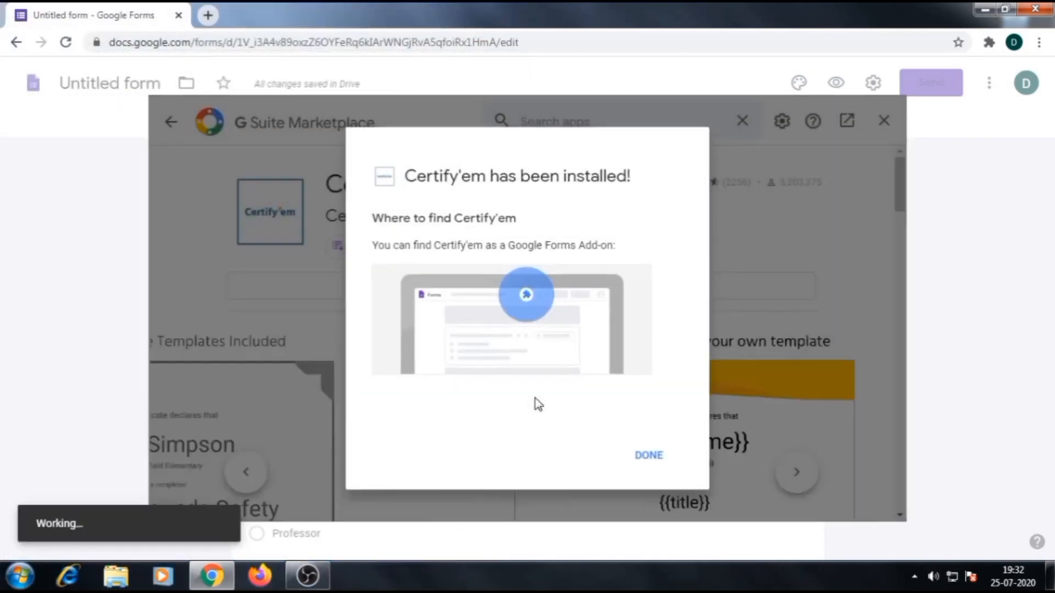
{"action": "left_click", "coordinate": [637, 455]}
- Leave the add-on marketplace and form editor and return to the list of recent forms
{"action": "left_click", "coordinate": [15, 43]}
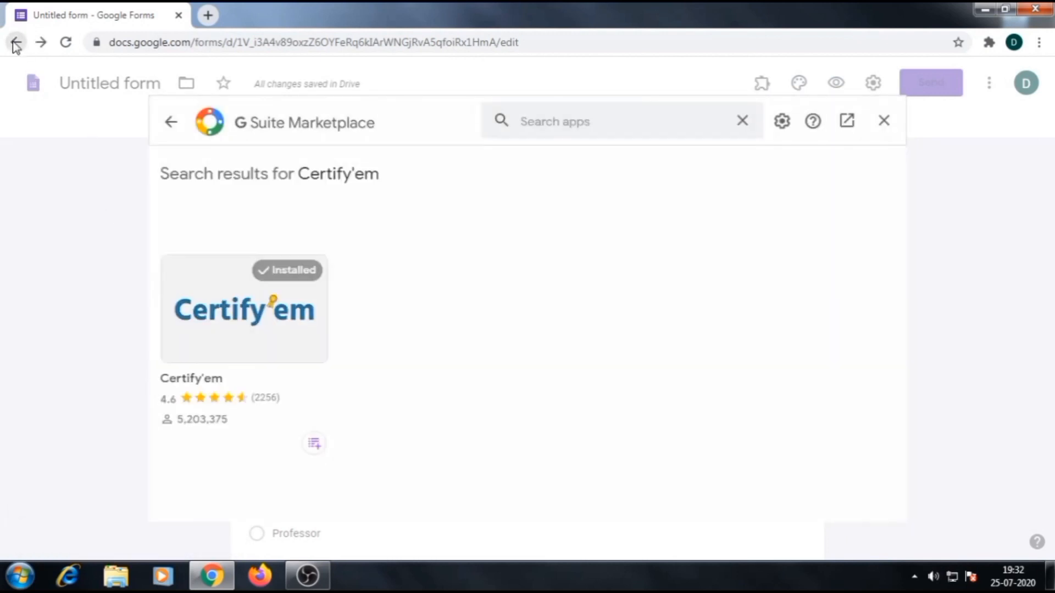
{"action": "left_click", "coordinate": [15, 42]}
{"action": "left_click", "coordinate": [14, 42]}
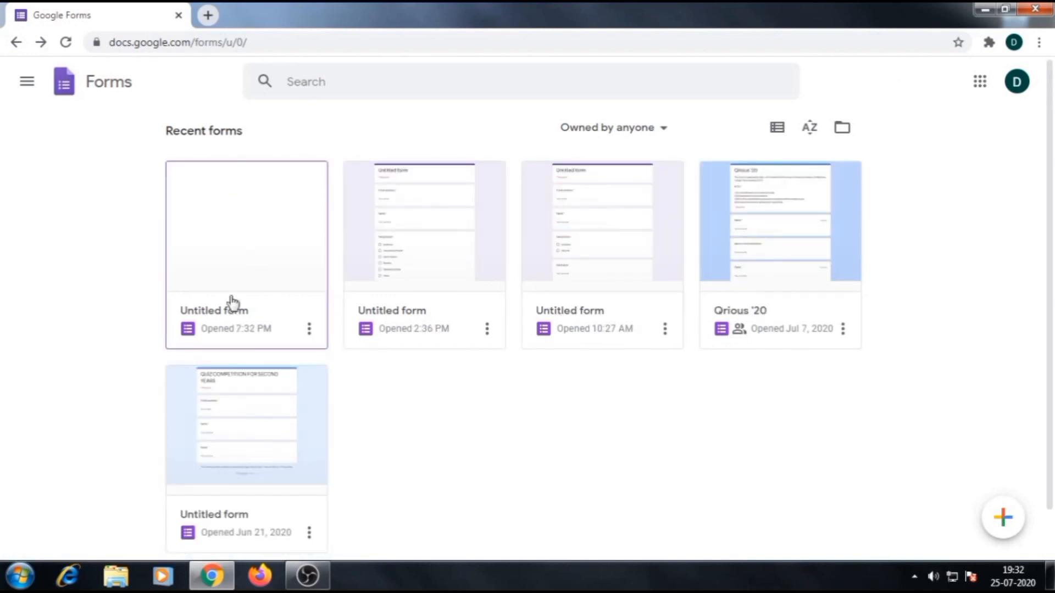
- Reopen the most recent untitled form, show the Certify'em controls and turn certification on
{"action": "left_click", "coordinate": [230, 211]}
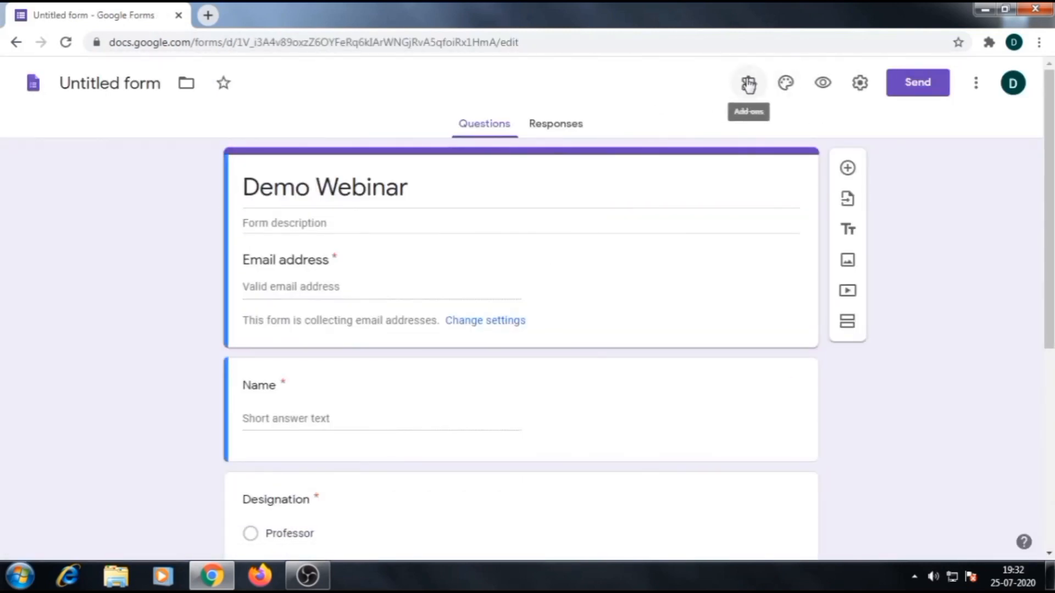
{"action": "left_click", "coordinate": [748, 84]}
{"action": "left_click", "coordinate": [761, 127]}
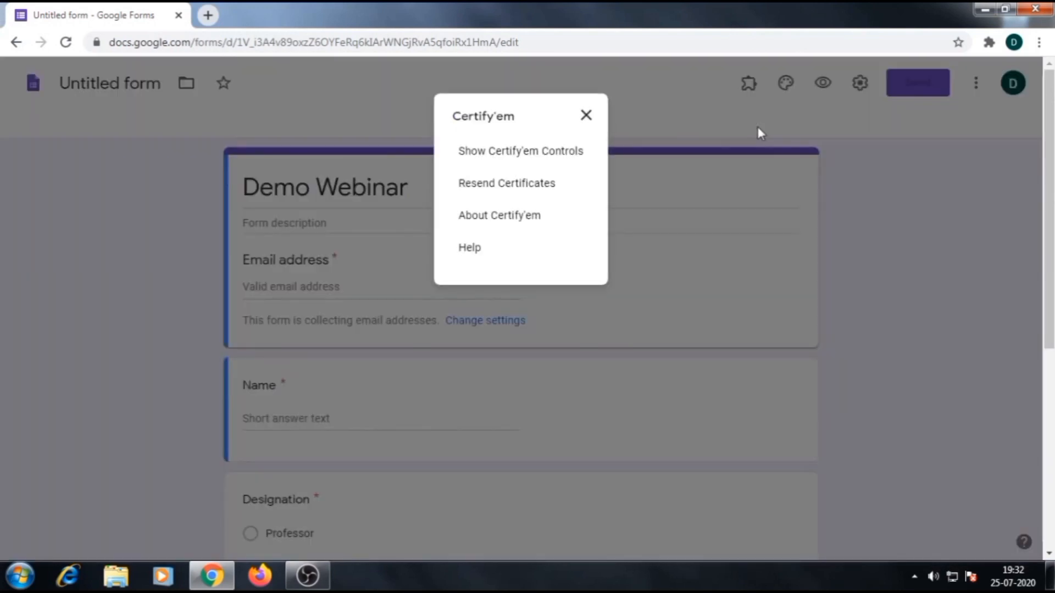
{"action": "left_click", "coordinate": [485, 154]}
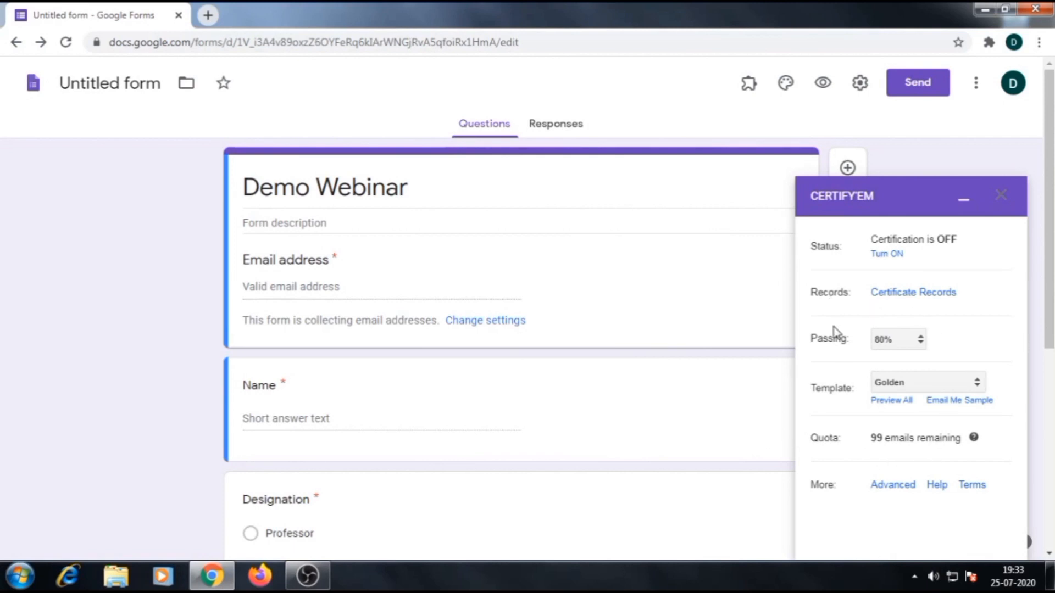
{"action": "left_click", "coordinate": [893, 261]}
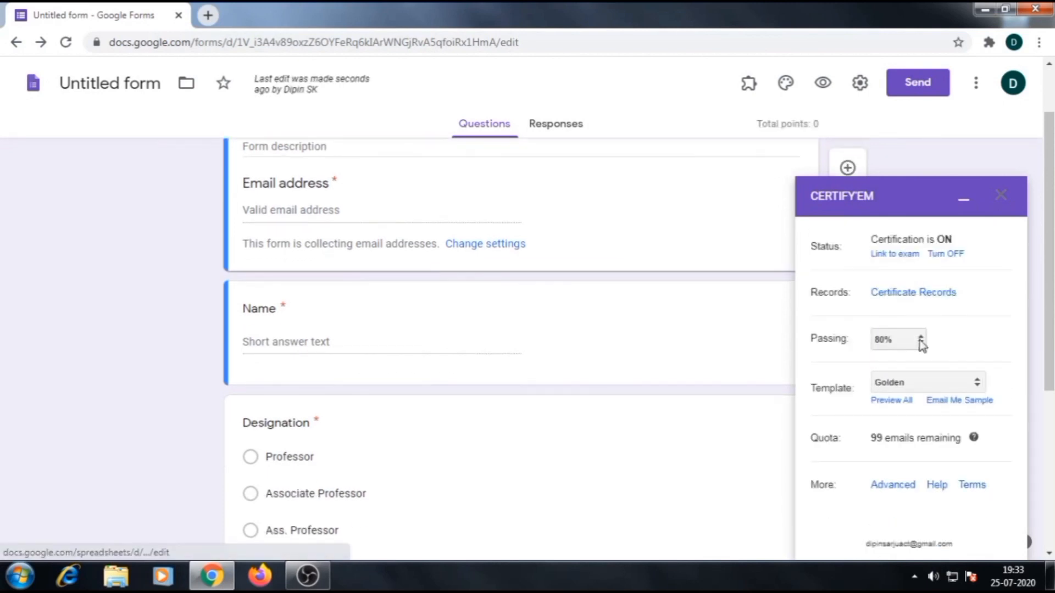
- Set the Certify'em passing score to 0%
{"action": "scroll", "coordinate": [923, 333], "scroll_direction": "down", "scroll_amount": 1}
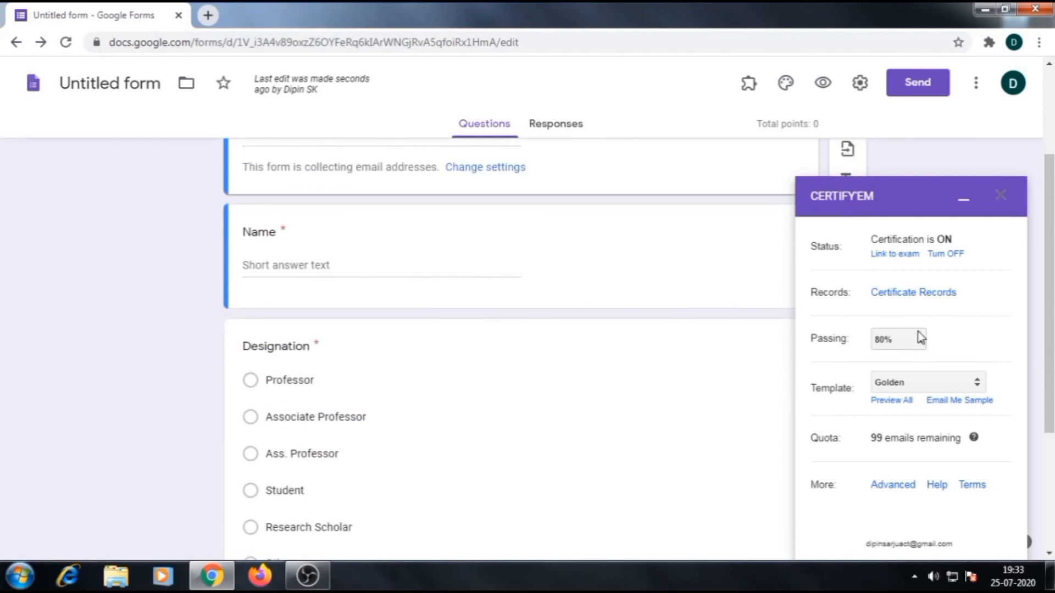
{"action": "left_click", "coordinate": [892, 345]}
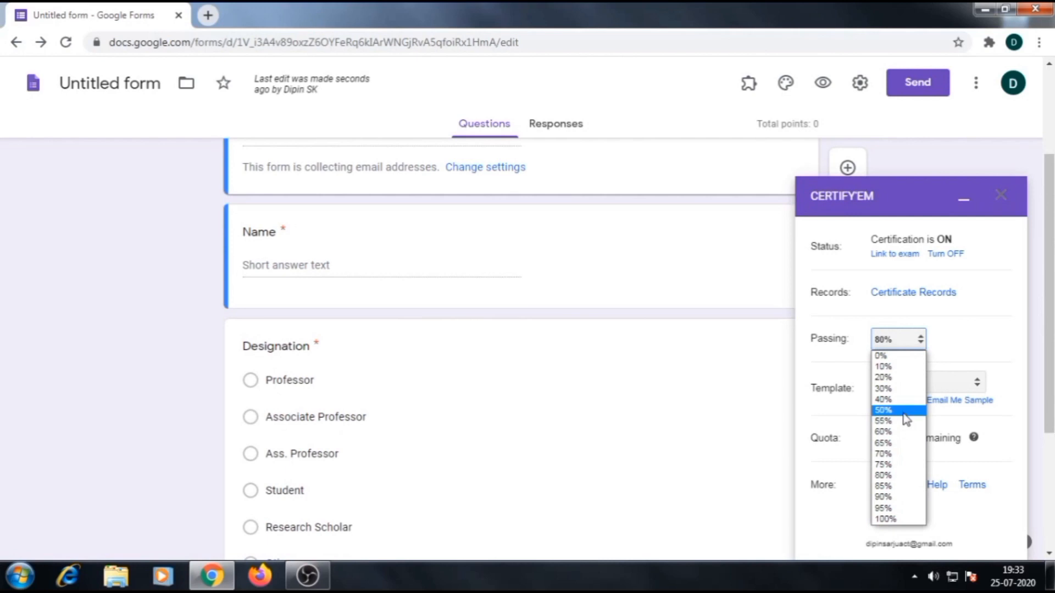
{"action": "left_click", "coordinate": [896, 356]}
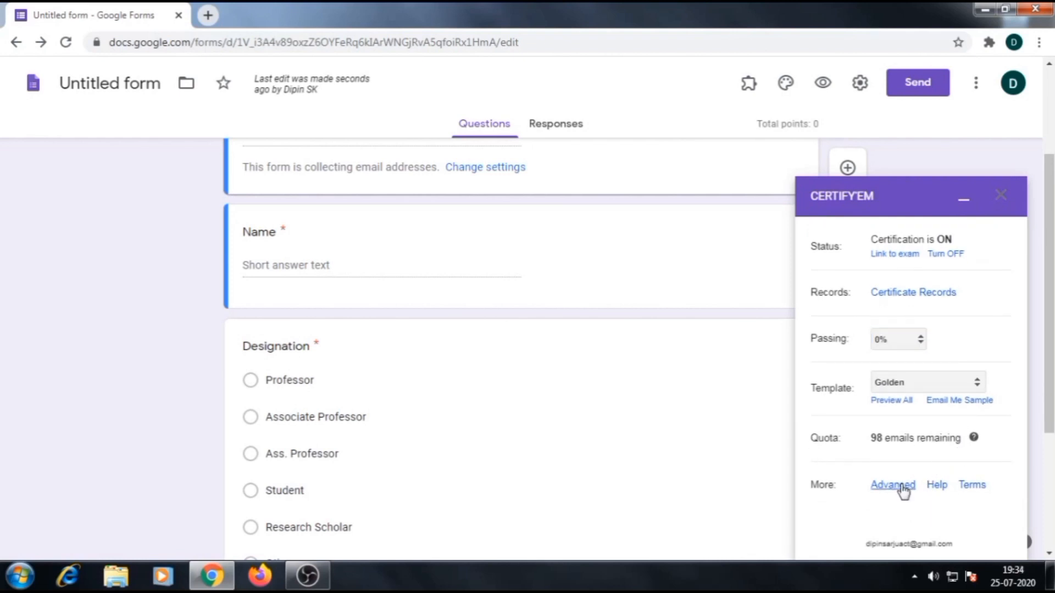
- Review the Certify'em advanced options, choose PDF certificates shared via Email (typical), and save the changes
{"action": "left_click", "coordinate": [896, 483]}
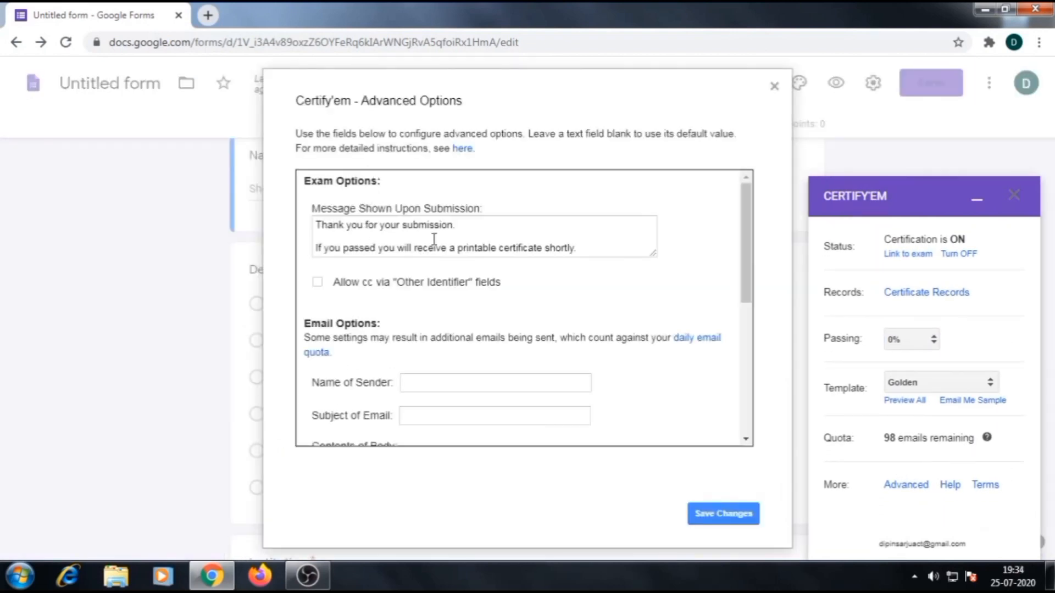
{"action": "left_click", "coordinate": [596, 246]}
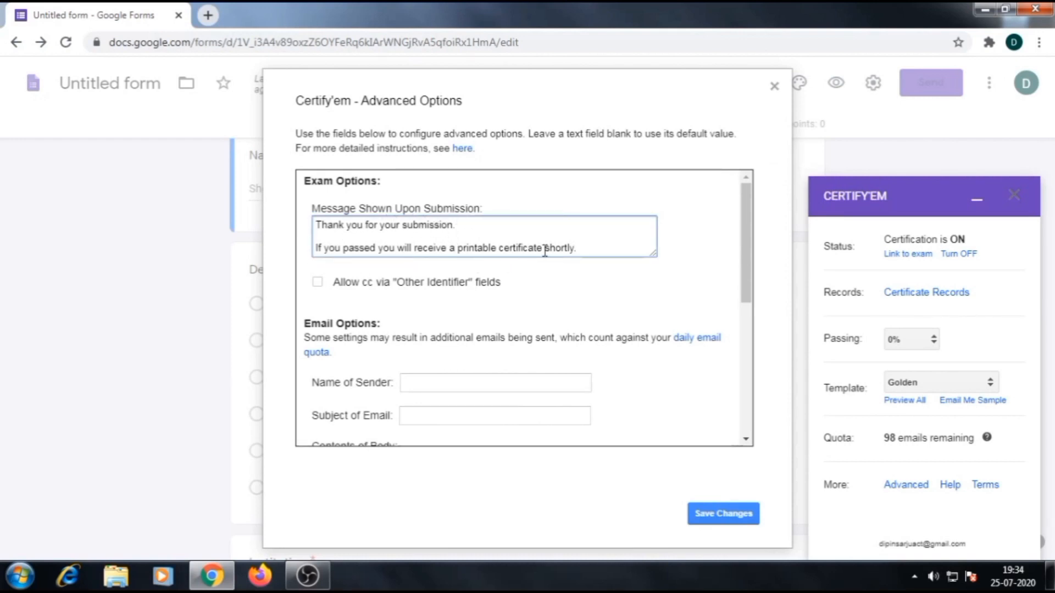
{"action": "scroll", "coordinate": [401, 242], "scroll_direction": "down", "scroll_amount": 3}
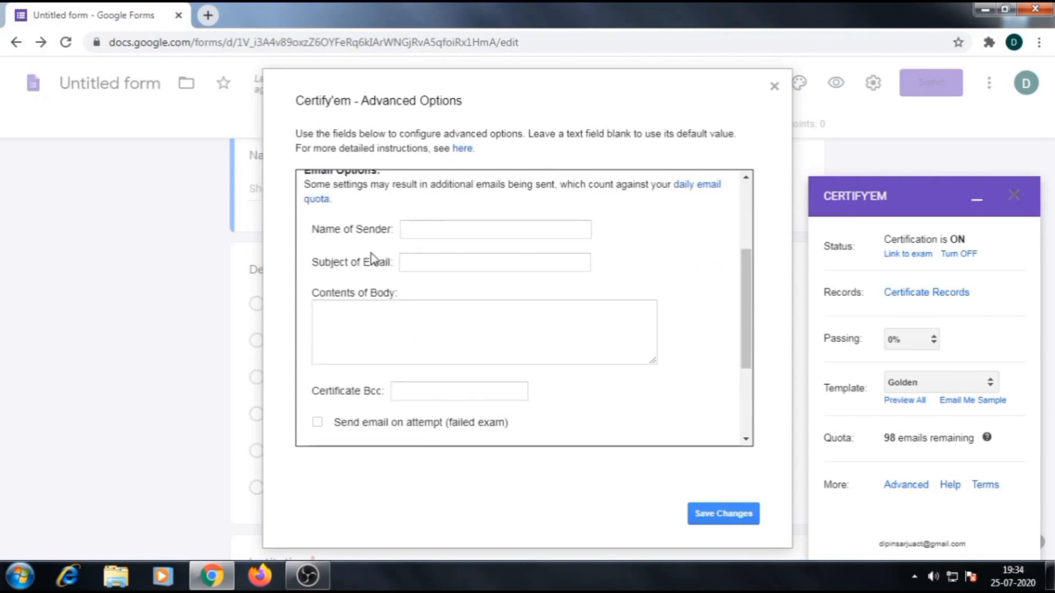
{"action": "scroll", "coordinate": [415, 269], "scroll_direction": "down", "scroll_amount": 3}
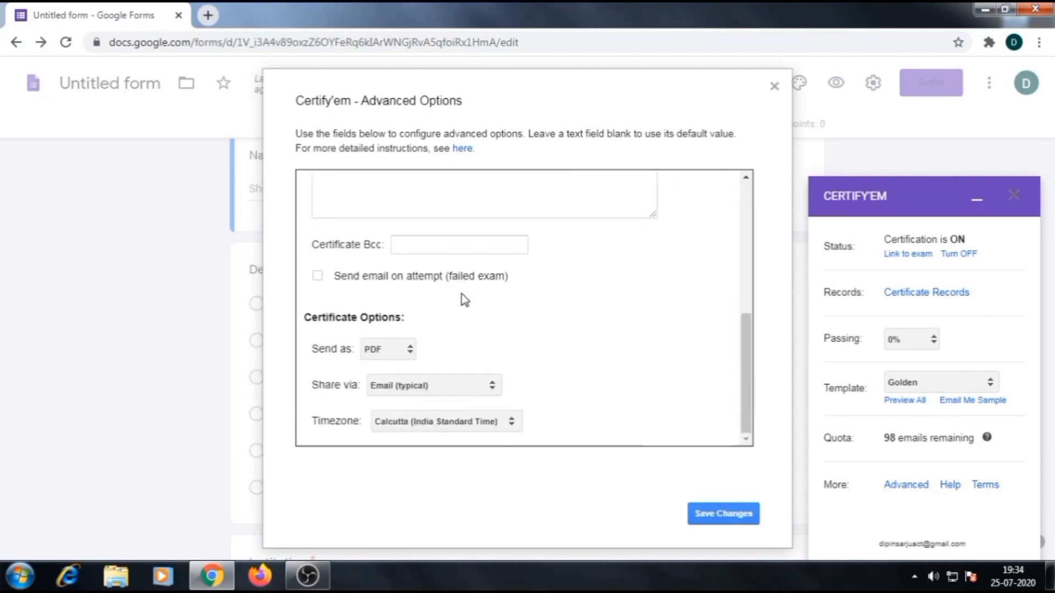
{"action": "left_click", "coordinate": [400, 351]}
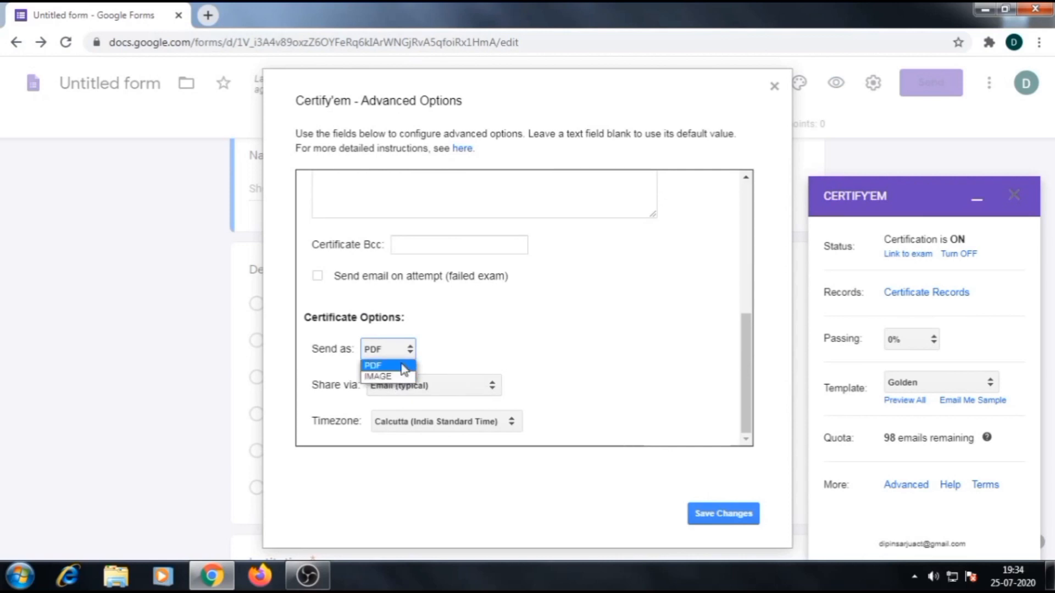
{"action": "left_click", "coordinate": [396, 363]}
{"action": "left_click", "coordinate": [401, 387]}
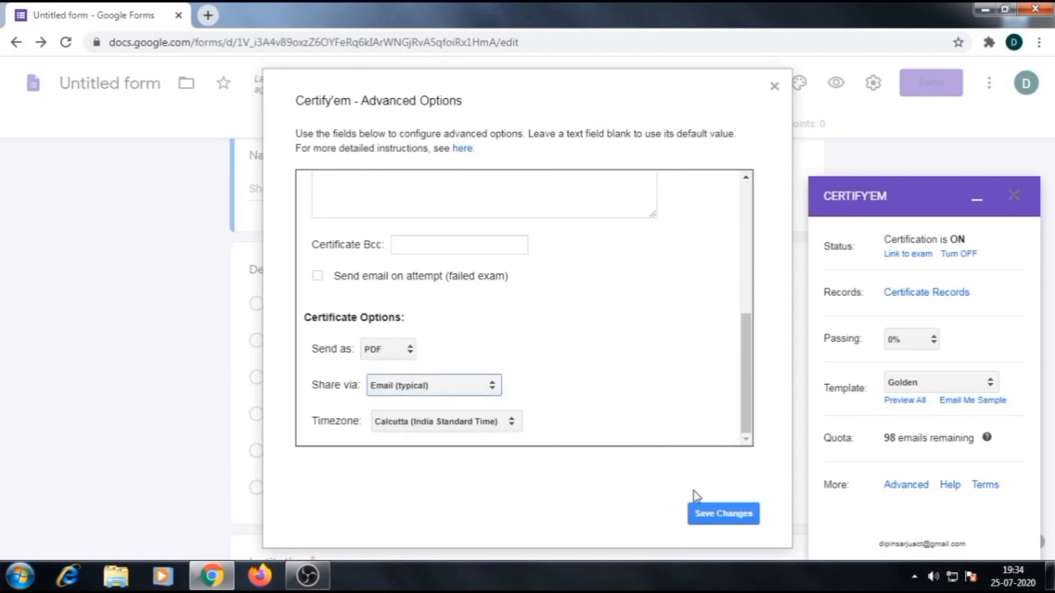
{"action": "left_click", "coordinate": [696, 508]}
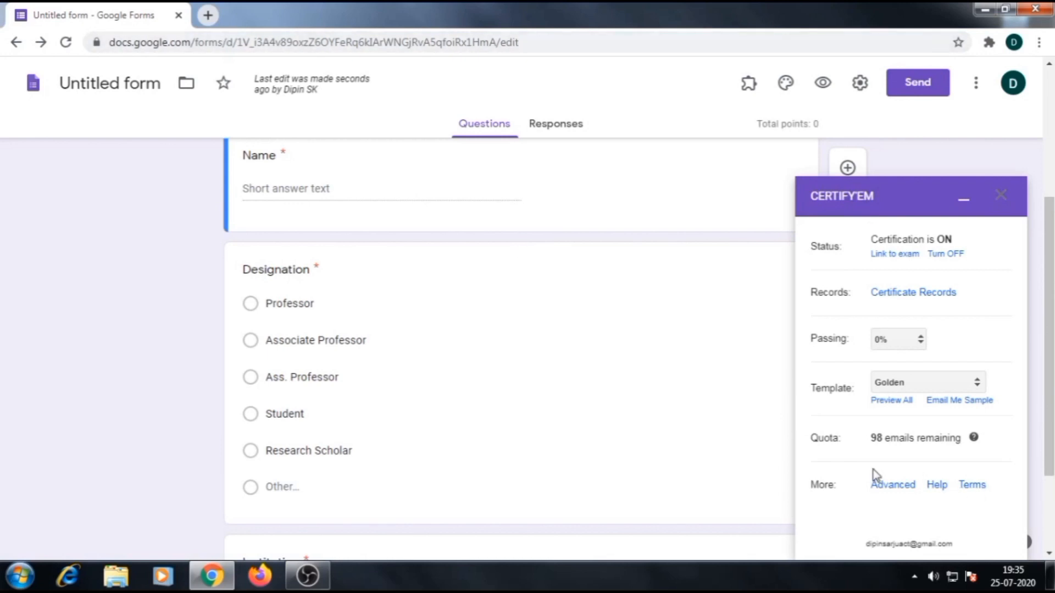
- Search for "google slides" in a new browser tab, go to Google Slides and create a blank presentation
{"action": "left_click", "coordinate": [207, 16]}
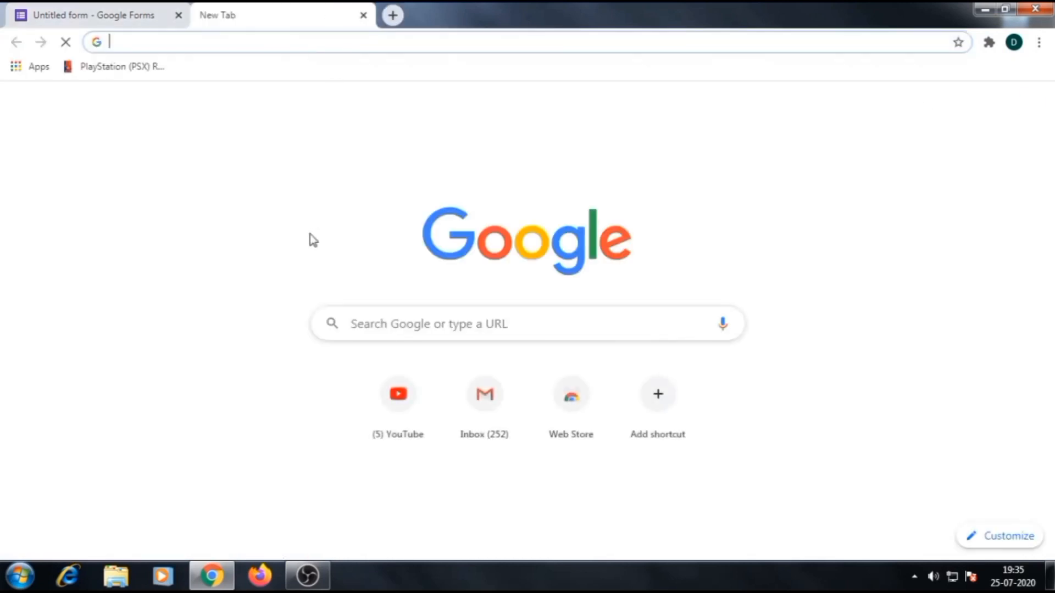
{"action": "type", "text": "Goog"}
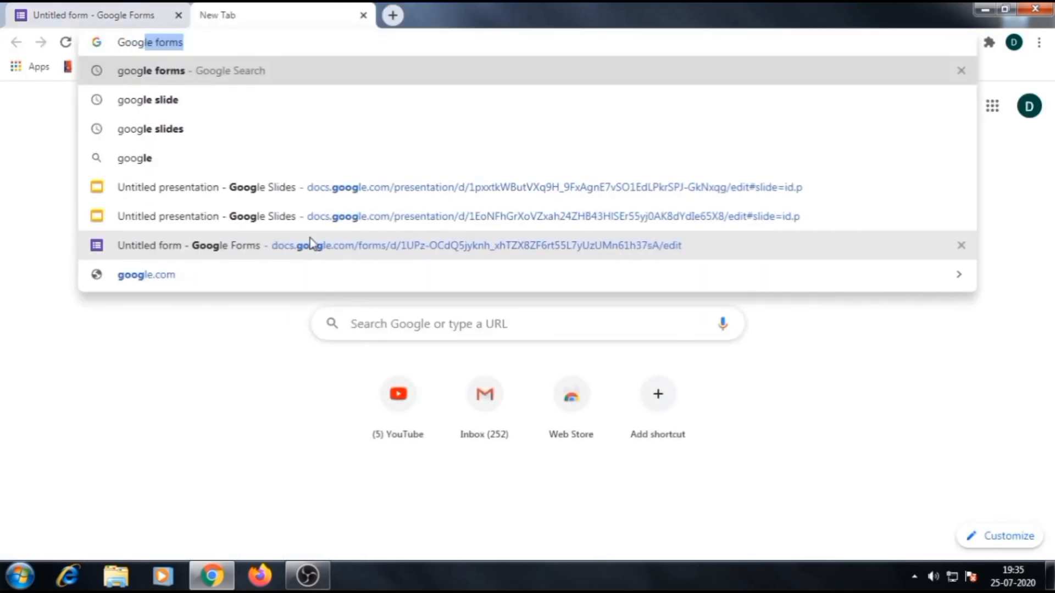
{"action": "type", "text": "le slide"}
{"action": "left_click", "coordinate": [154, 100]}
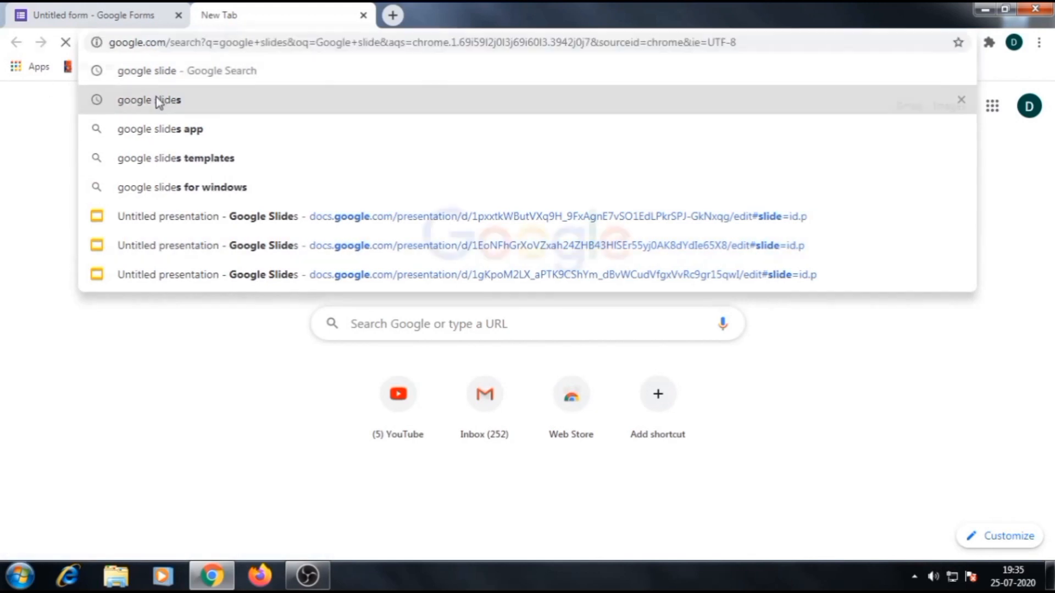
{"action": "left_click", "coordinate": [282, 218]}
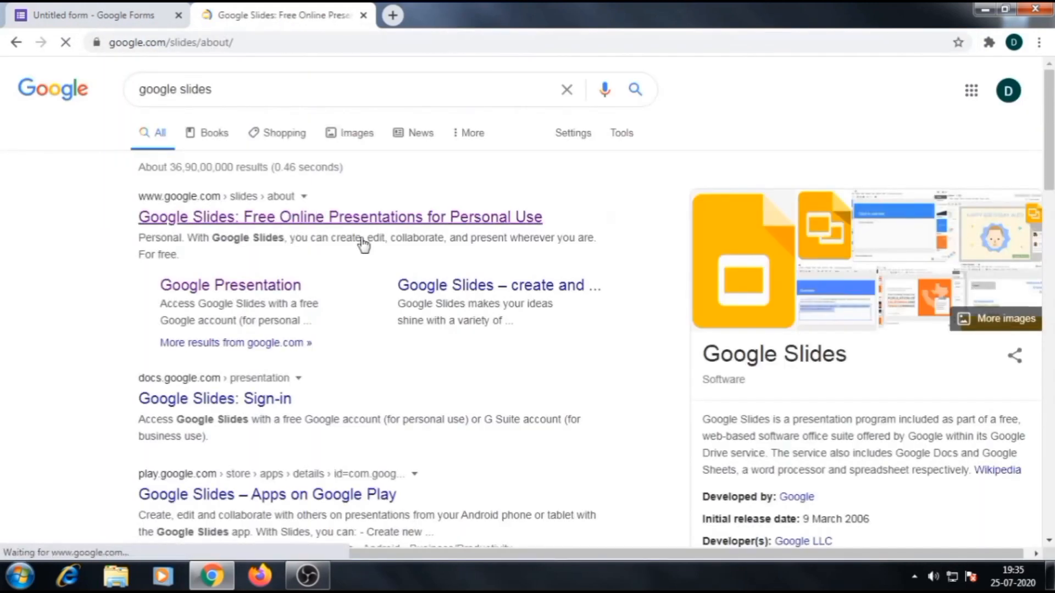
{"action": "left_click", "coordinate": [406, 505]}
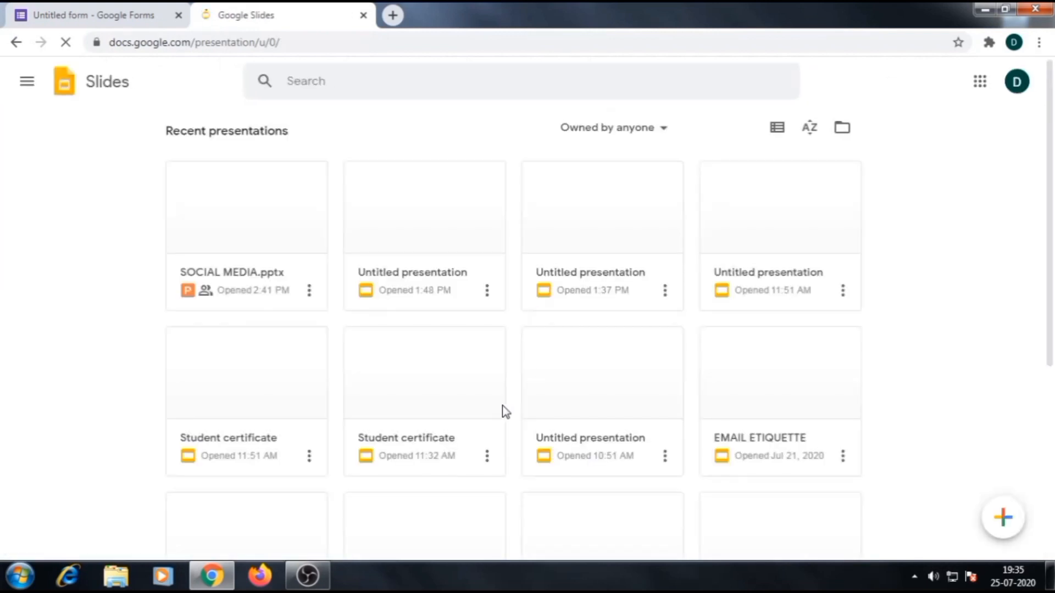
{"action": "left_click", "coordinate": [1003, 517]}
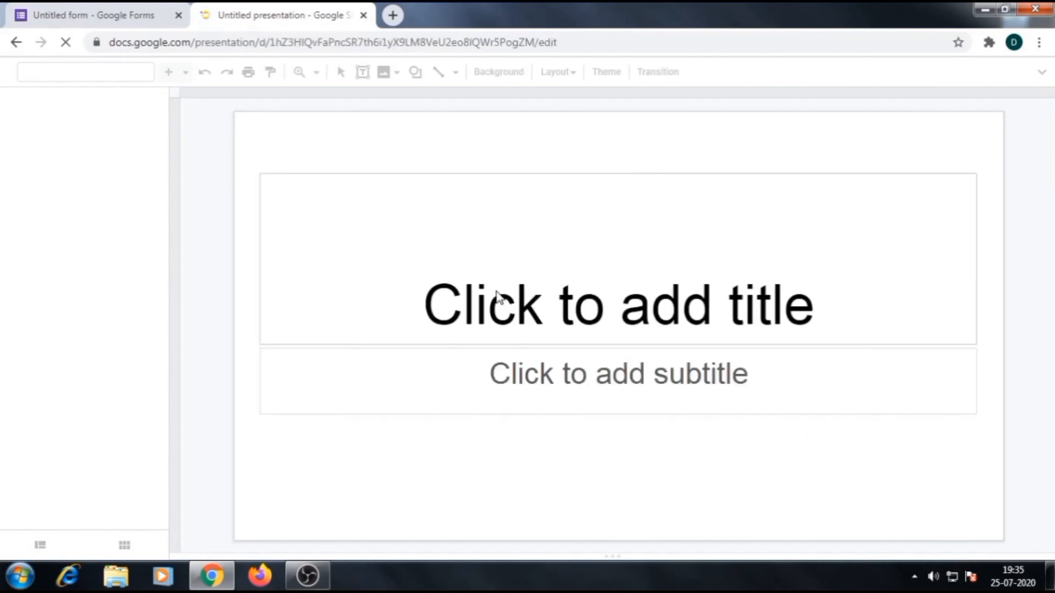
- Try the Simple Dark and Focus themes on the presentation, and return it to the Simple Light theme
{"action": "left_click", "coordinate": [977, 323]}
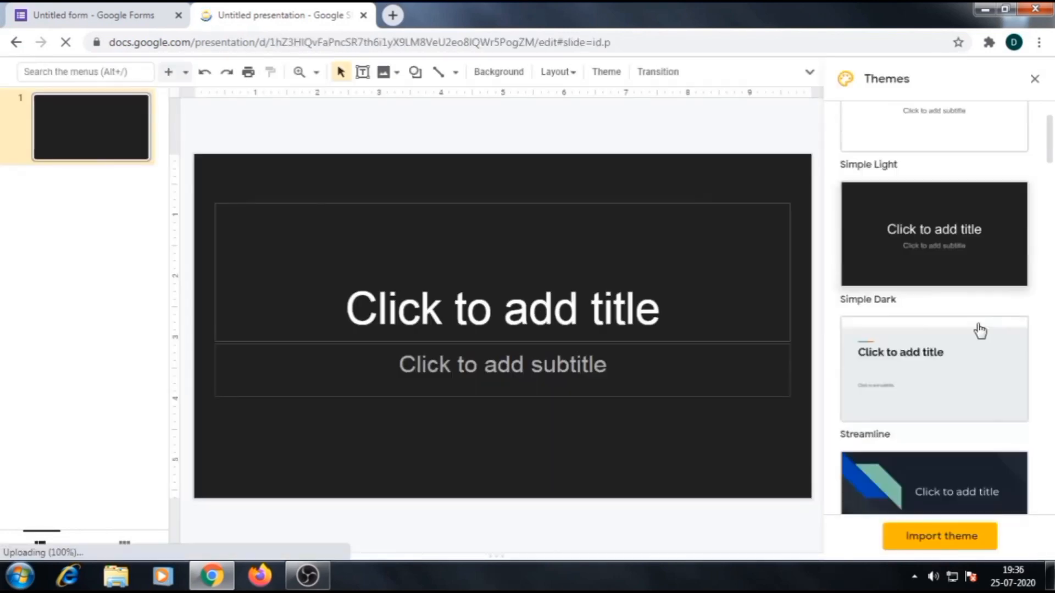
{"action": "scroll", "coordinate": [975, 330], "scroll_direction": "down", "scroll_amount": 3}
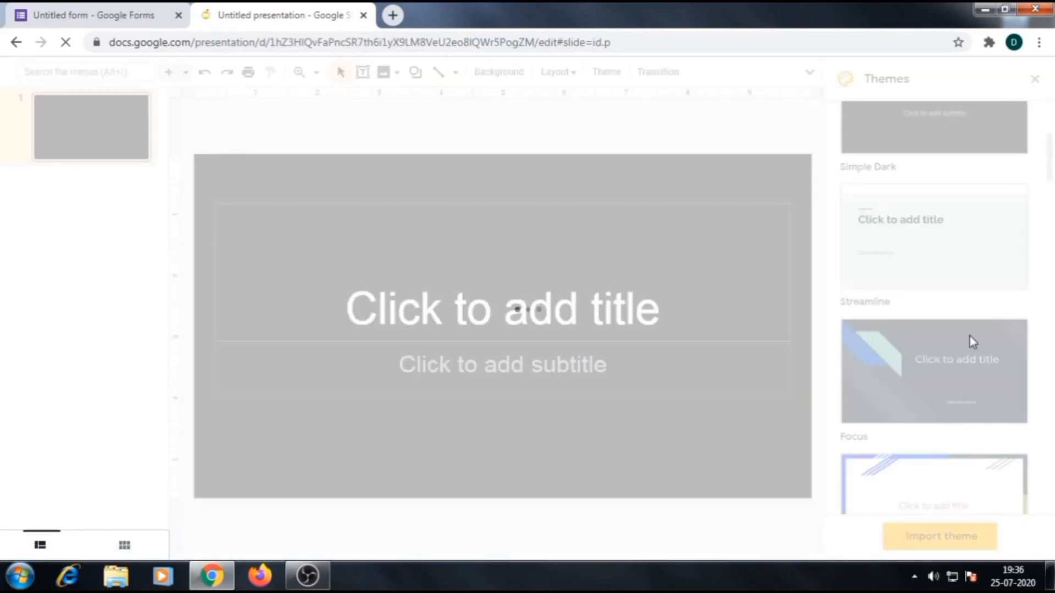
{"action": "scroll", "coordinate": [971, 342], "scroll_direction": "down", "scroll_amount": 15}
{"action": "scroll", "coordinate": [974, 342], "scroll_direction": "up", "scroll_amount": 4}
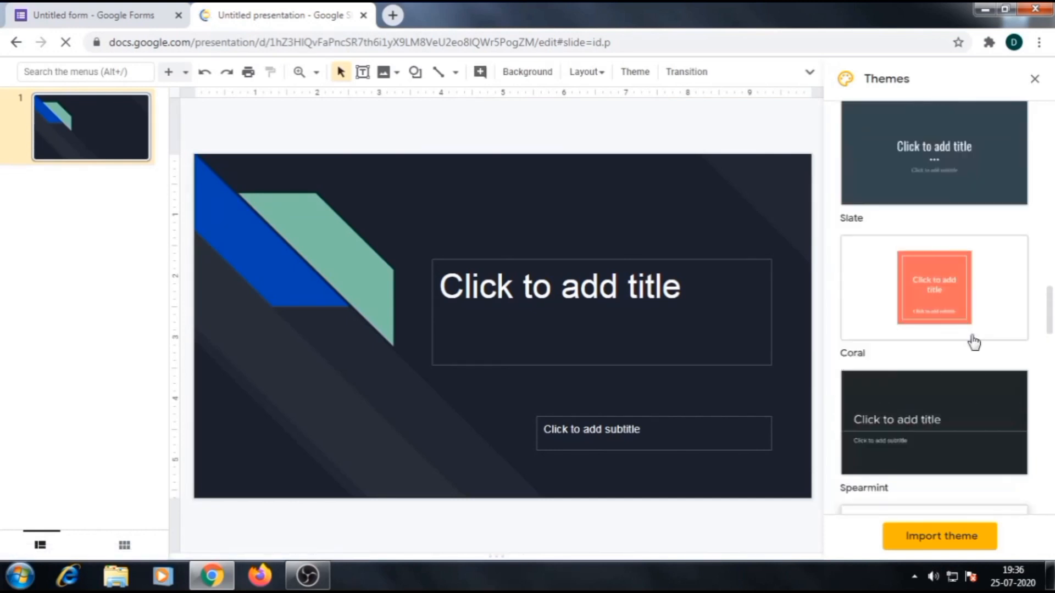
{"action": "scroll", "coordinate": [974, 341], "scroll_direction": "up", "scroll_amount": 15}
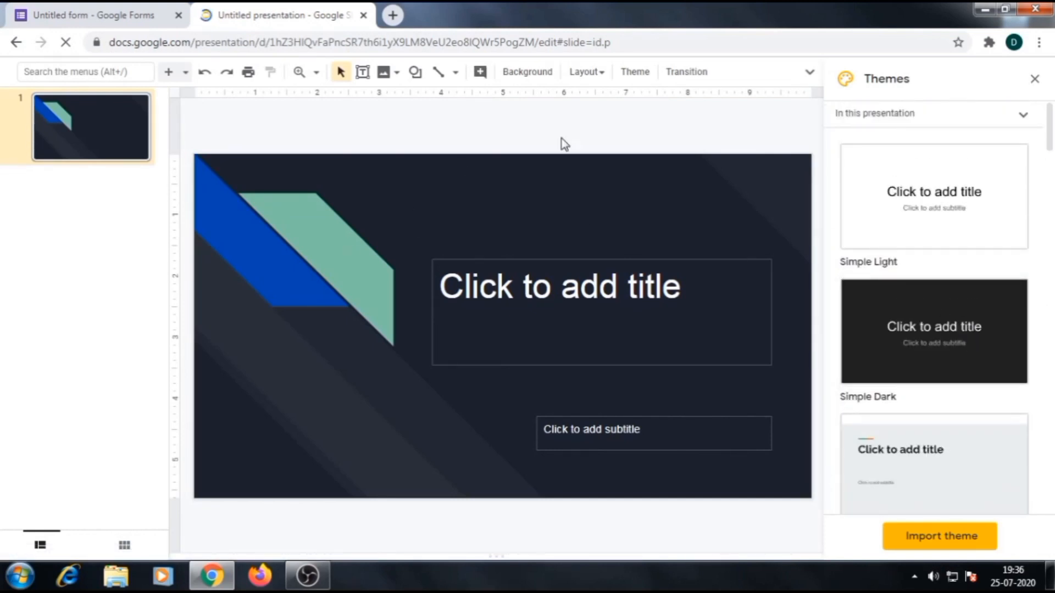
{"action": "left_click", "coordinate": [969, 191]}
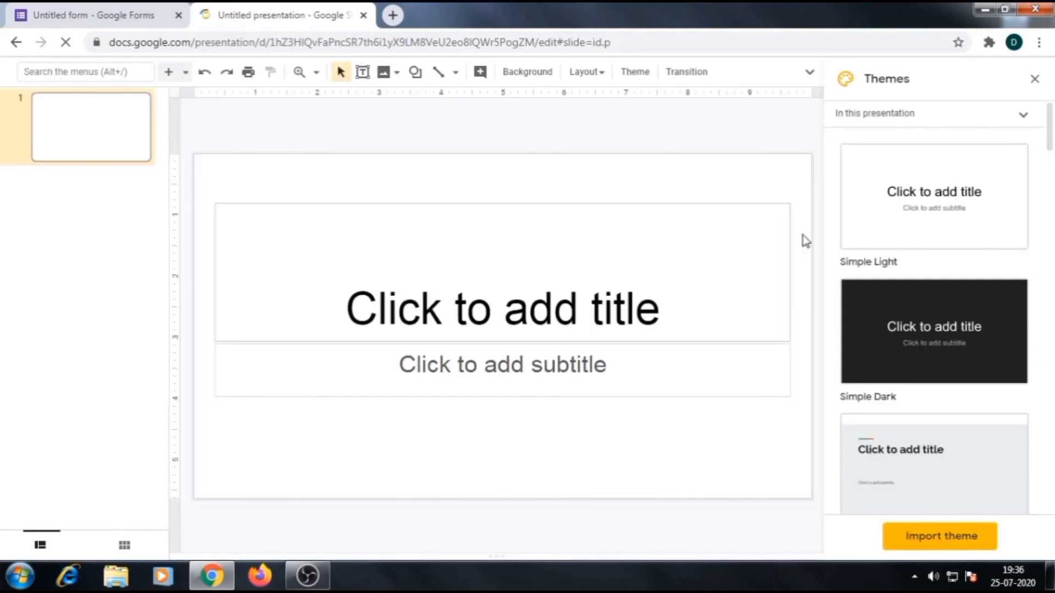